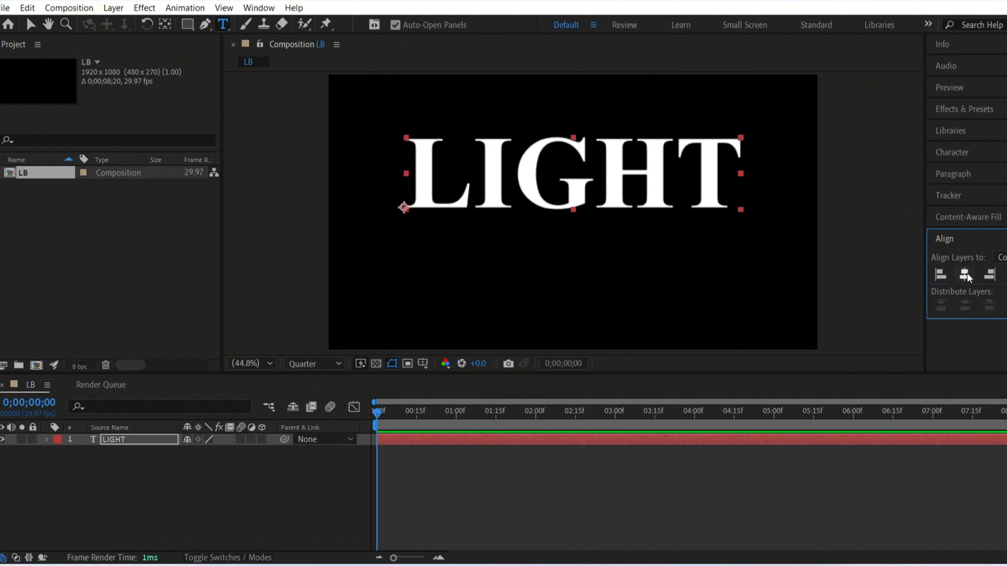
# Step: Move the LIGHT text to the bottom of the frame and stretch it vertically into tall letters of the same width
pyautogui.press('v')
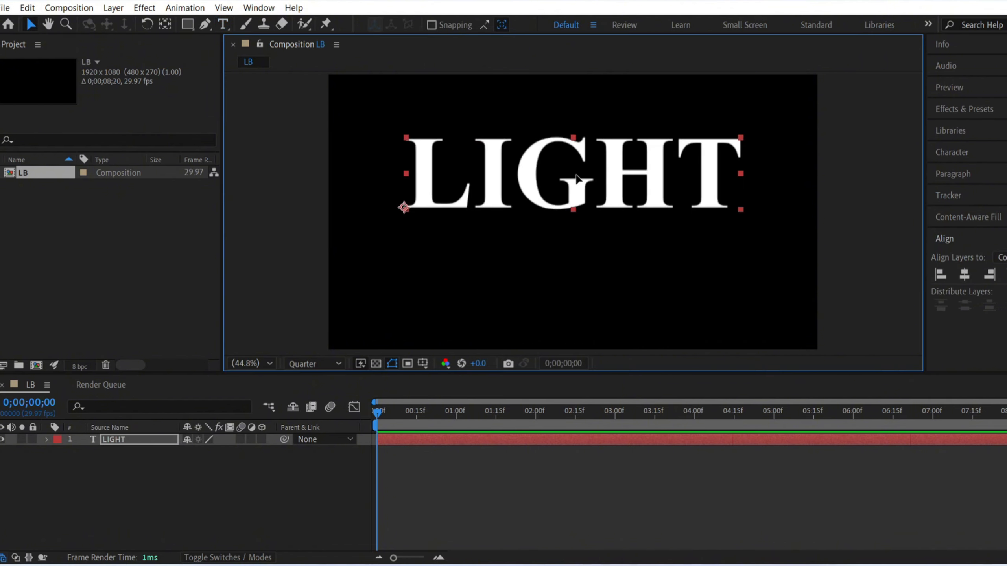
pyautogui.moveTo(576, 178); pyautogui.dragTo(583, 314)
pyautogui.moveTo(573, 276); pyautogui.dragTo(573, 221)
pyautogui.click(245, 469)
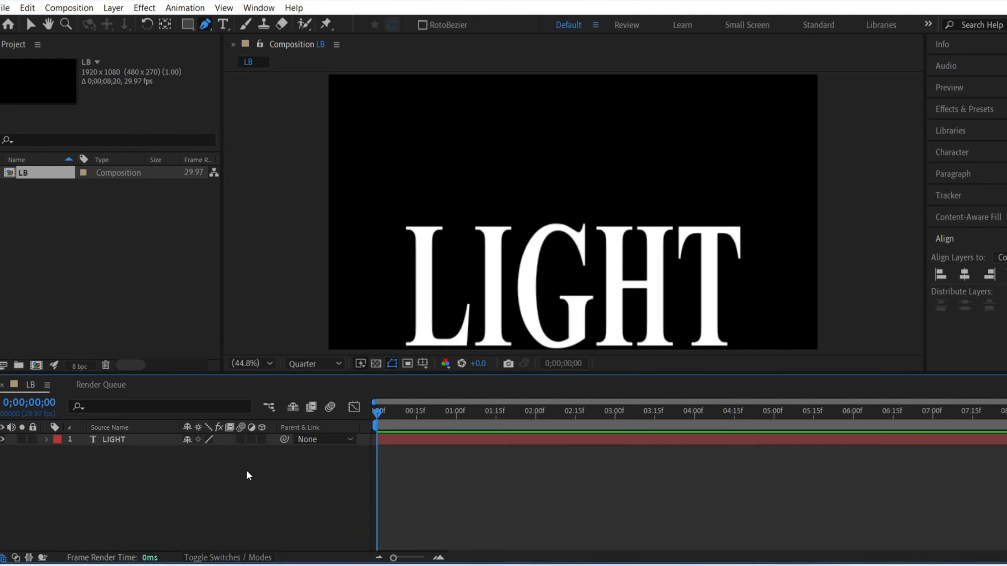
# Step: With the Pen tool and no fill, draw a near-vertical line from the frame's top edge towards the G, with a 20 px stroke
pyautogui.press('g')
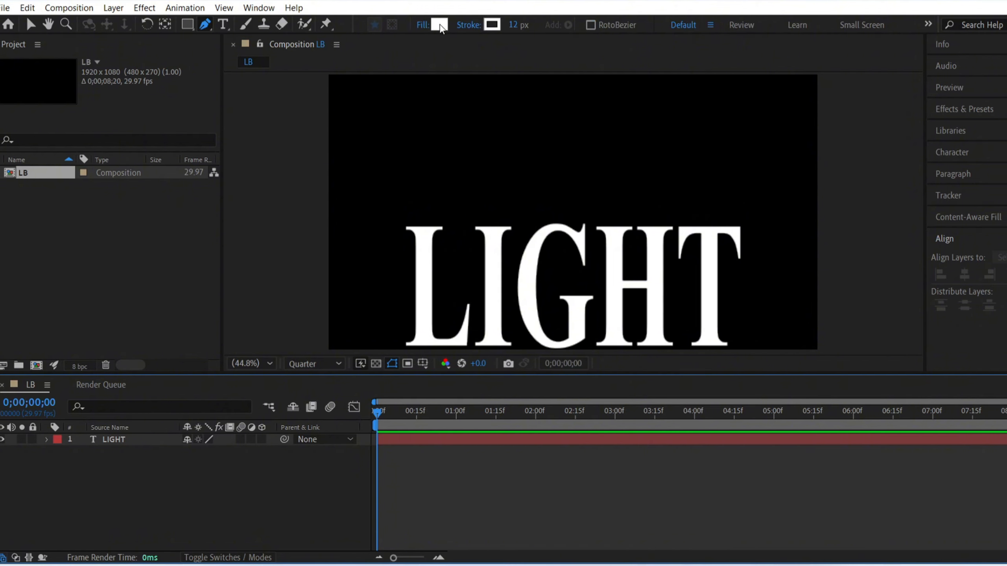
pyautogui.click(423, 25)
pyautogui.click(466, 241)
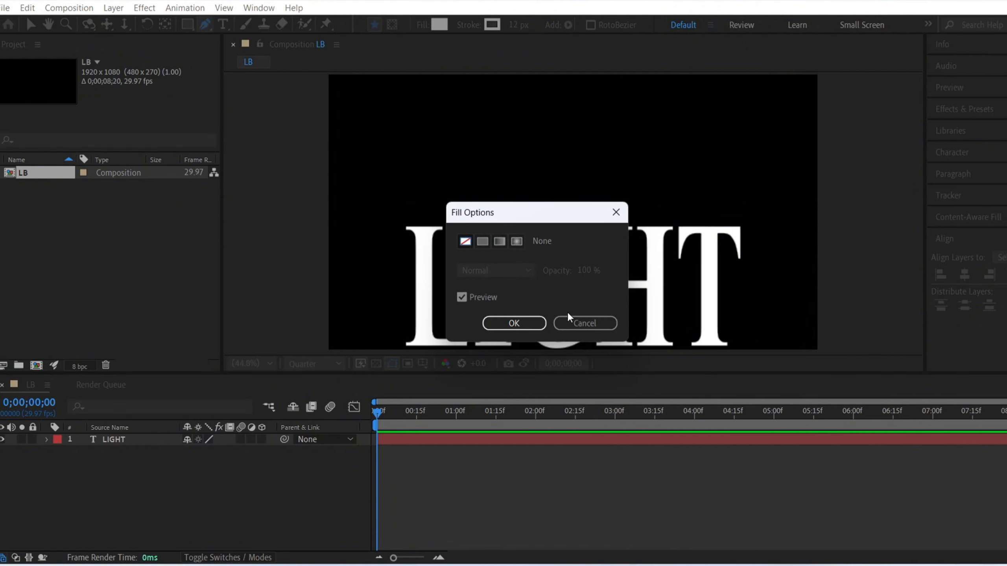
pyautogui.click(512, 322)
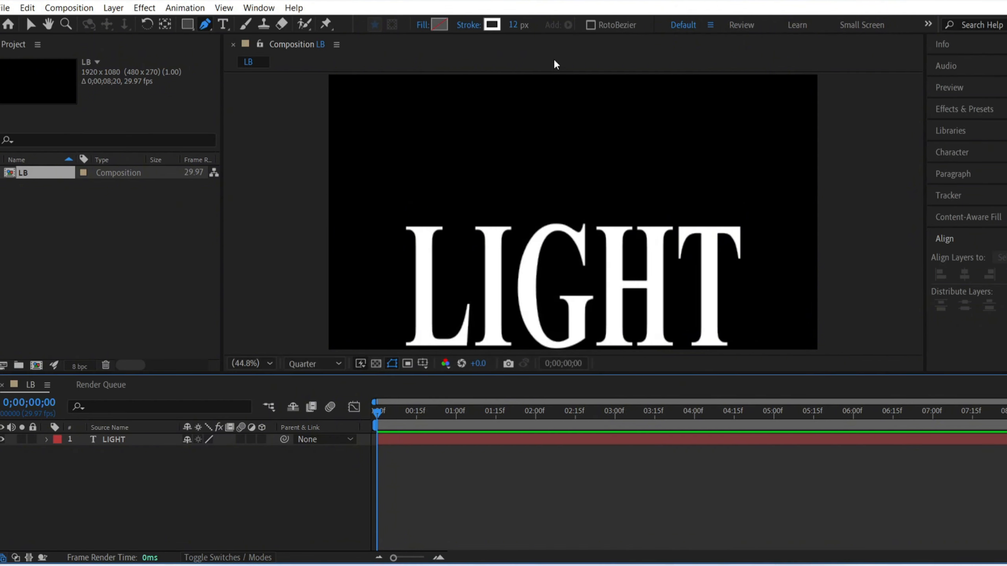
pyautogui.click(555, 76)
pyautogui.click(555, 145)
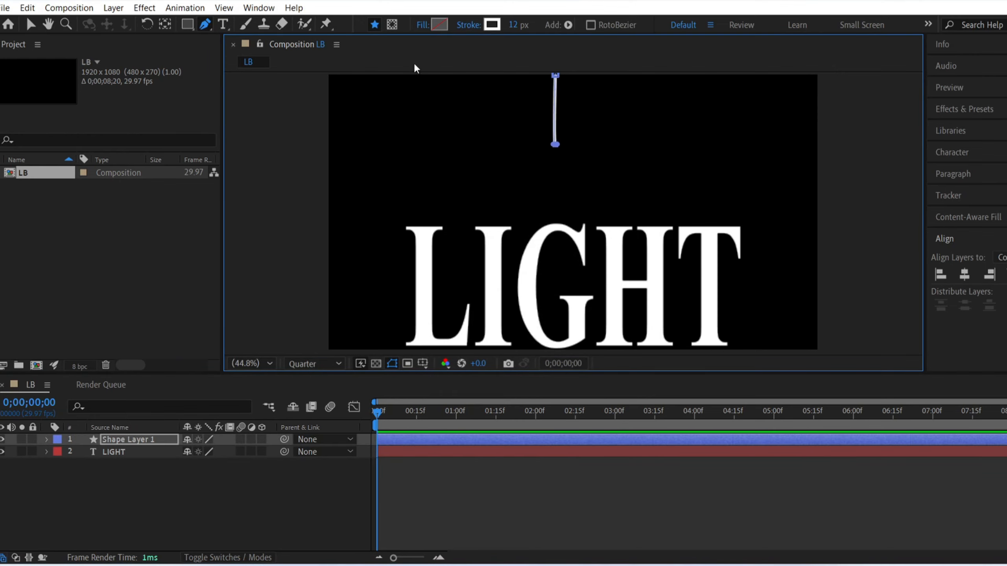
pyautogui.moveTo(512, 30); pyautogui.dragTo(531, 31)
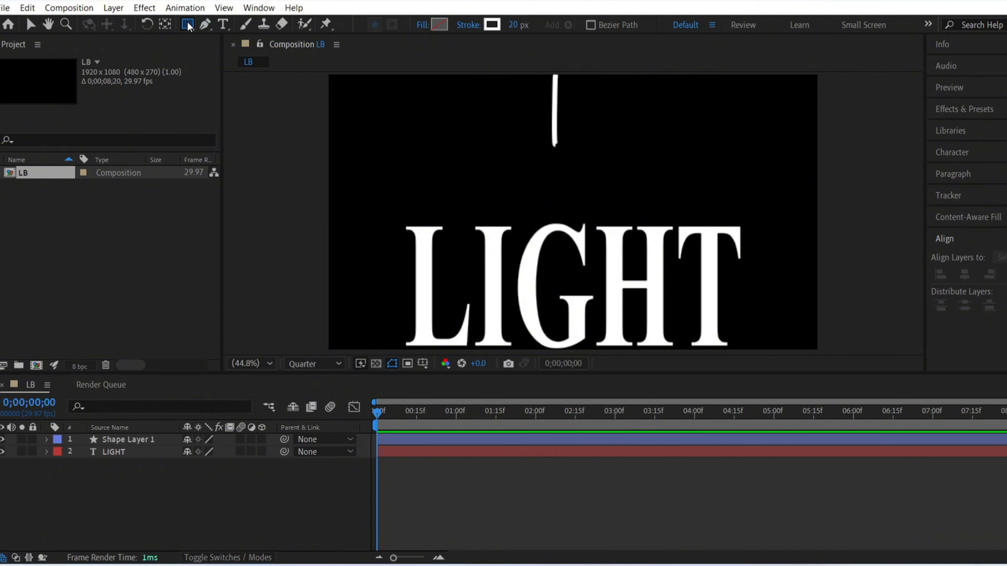
# Step: Draw a small circle with a solid white fill centred on the line's lower end, on its own shape layer
pyautogui.moveTo(188, 25); pyautogui.dragTo(230, 54)
pyautogui.click(425, 25)
pyautogui.click(482, 241)
pyautogui.click(519, 320)
pyautogui.moveTo(555, 146); pyautogui.dragTo(571, 150)
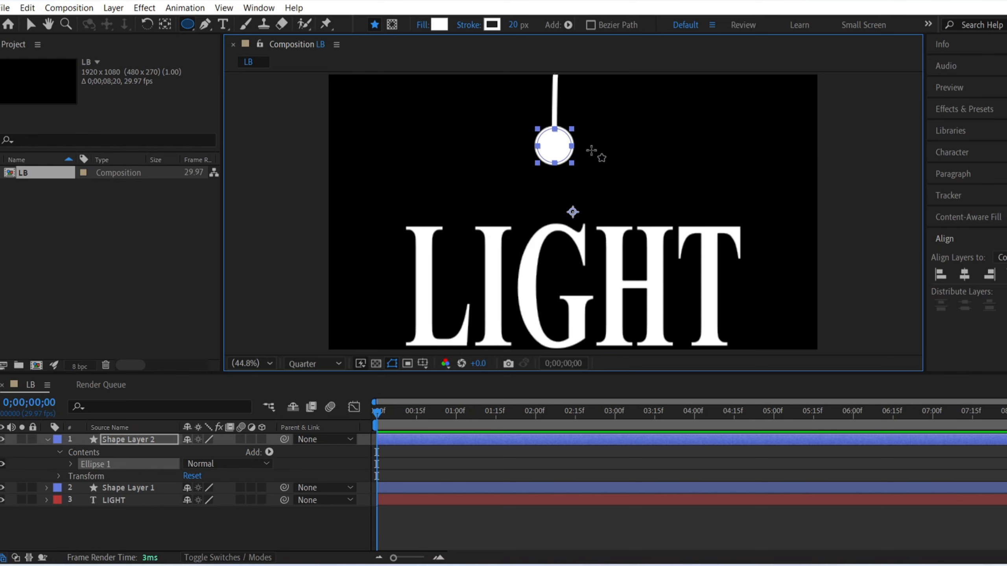
# Step: Rename the circle's layer to Bulb and the line's layer to Rope
pyautogui.click(129, 439)
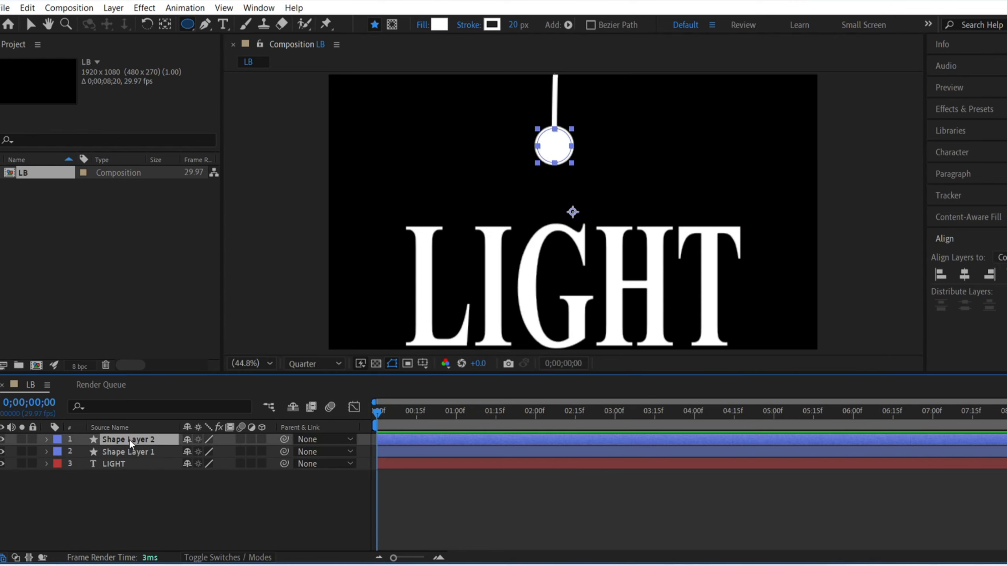
pyautogui.press('Return')
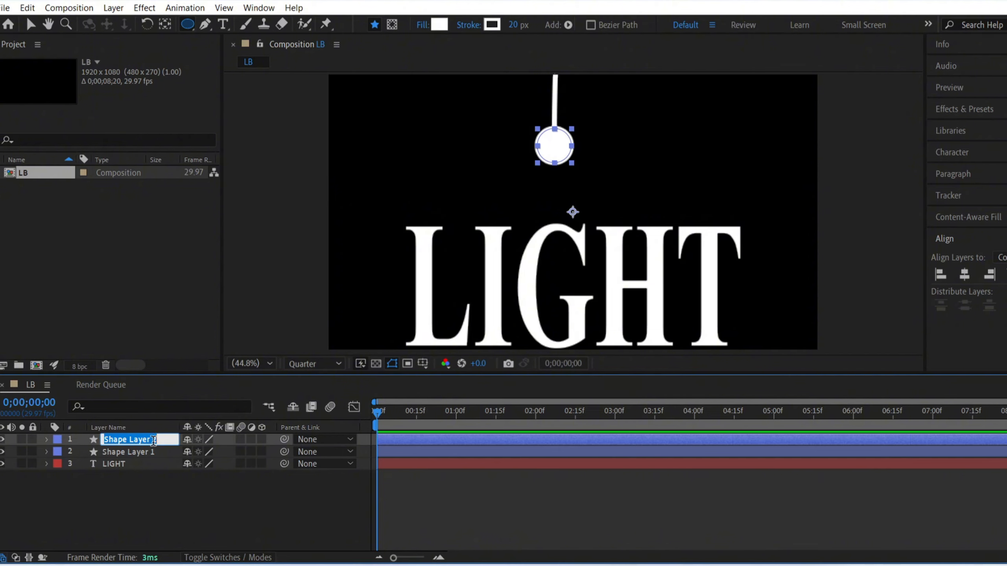
pyautogui.write('Bulb')
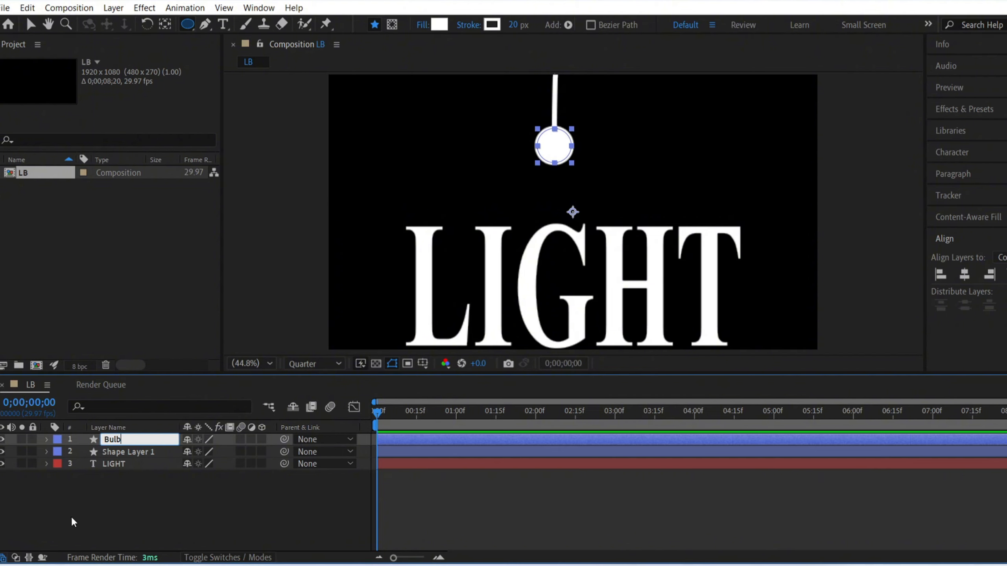
pyautogui.click(130, 453)
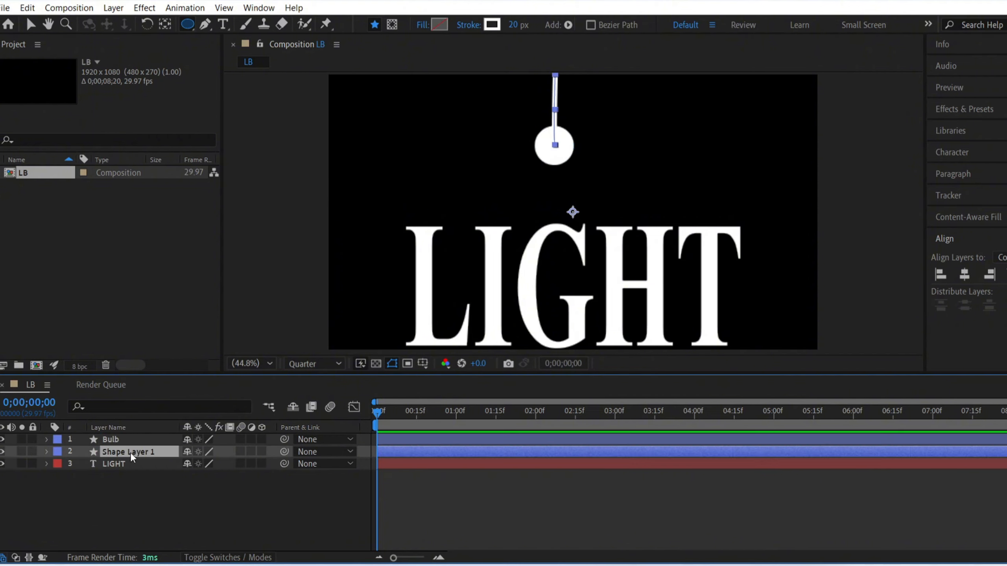
pyautogui.press('Return')
pyautogui.press('BackSpace')
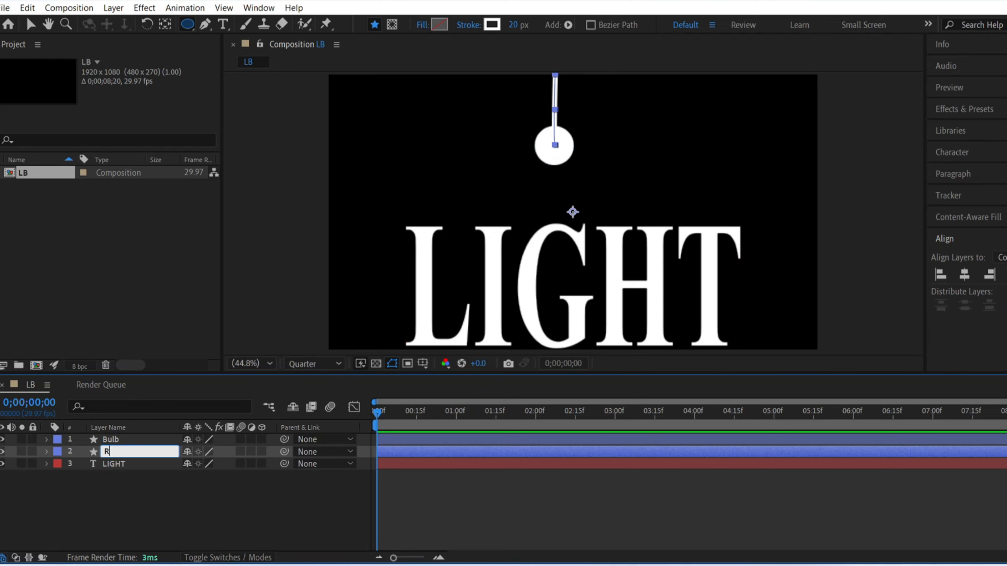
pyautogui.write('Rope')
pyautogui.click(198, 520)
# Step: Move the Rope layer's anchor point to the line's upper end at the frame's top edge
pyautogui.press('v')
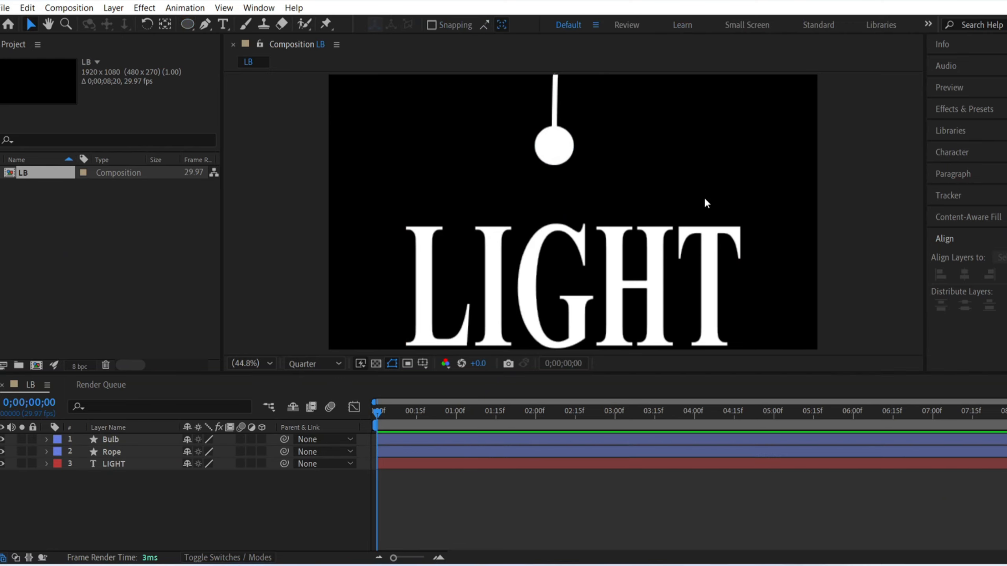
pyautogui.click(556, 106)
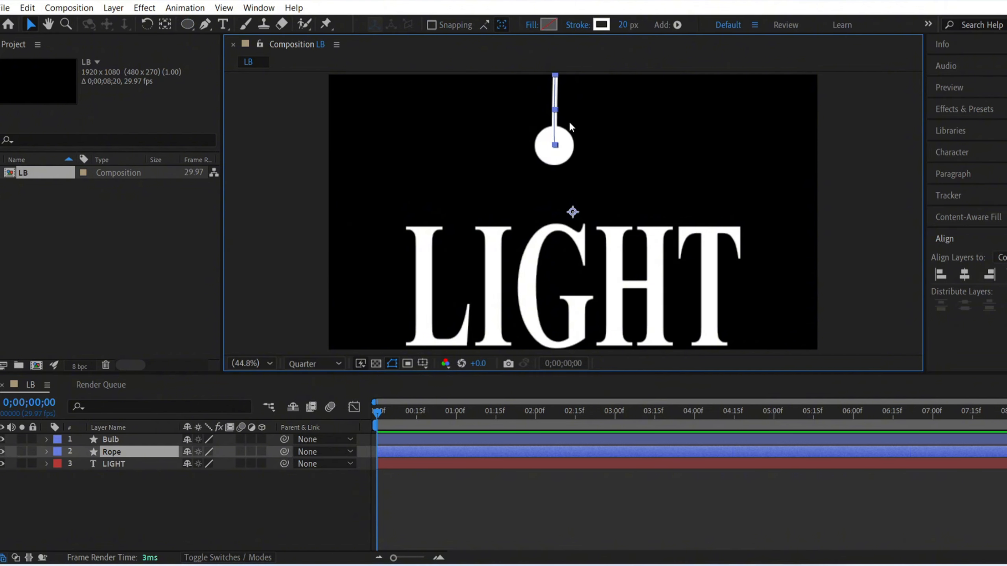
pyautogui.press('y')
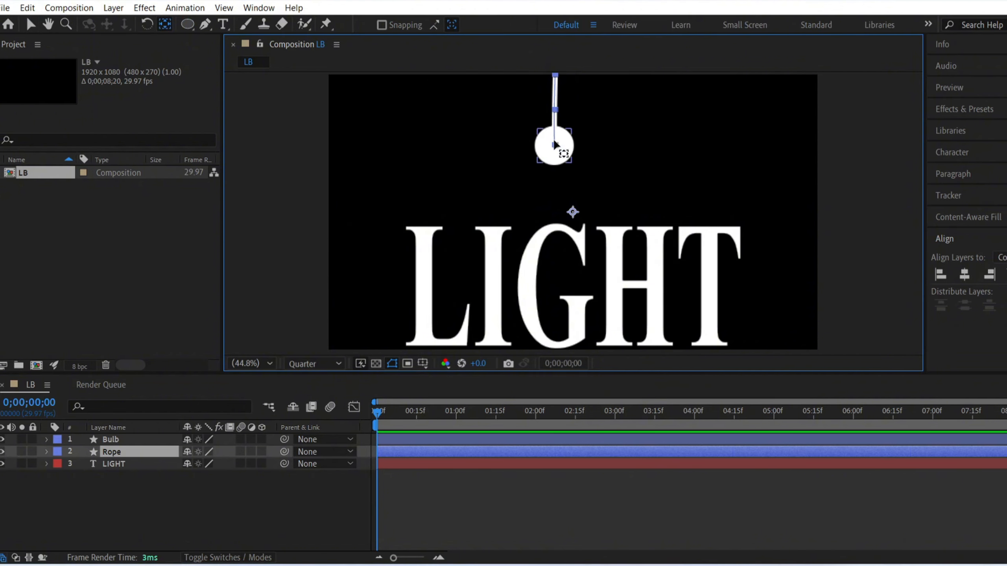
pyautogui.moveTo(571, 211); pyautogui.dragTo(555, 76)
pyautogui.press('v')
pyautogui.click(291, 472)
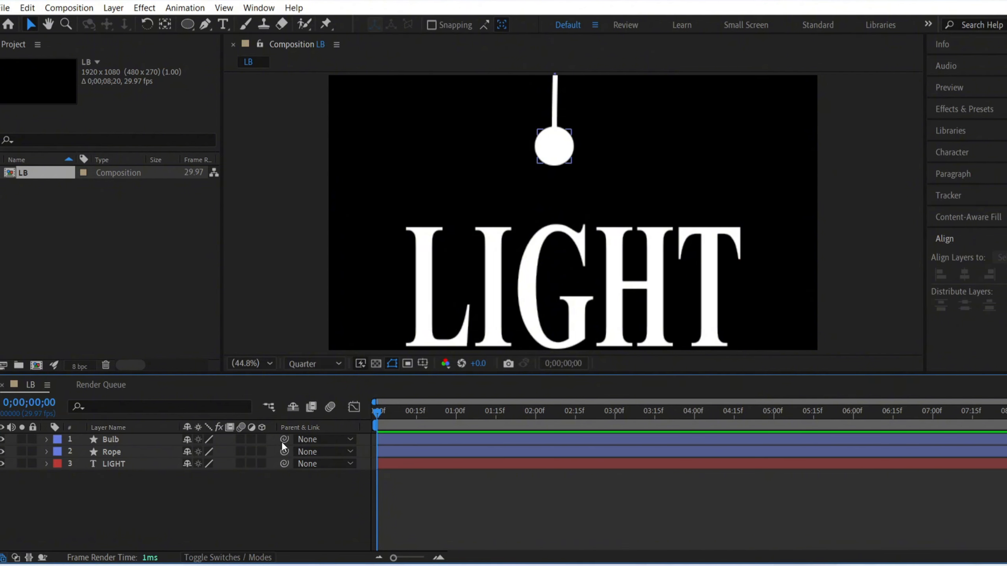
# Step: Parent the Bulb layer to Rope, reveal the rope's rotation, and test it with a trial rotation that is undone
pyautogui.moveTo(284, 439); pyautogui.dragTo(142, 454)
pyautogui.click(109, 450)
pyautogui.press('r')
pyautogui.moveTo(200, 463)
pyautogui.mouseDown()
pyautogui.moveTo(220, 455)
pyautogui.moveTo(179, 460)
pyautogui.moveTo(199, 462)
pyautogui.mouseUp()
pyautogui.hotkey('ctrl', 'z')
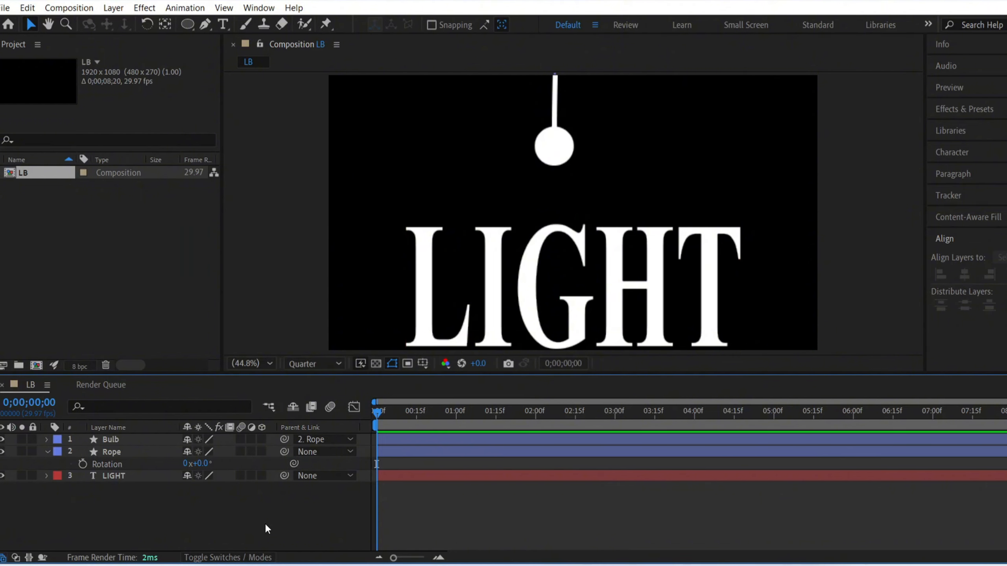
# Step: Start animating the Rope layer's rotation with keyframes of 69° at 0 s and -53° at 1 s
pyautogui.click(83, 464)
pyautogui.moveTo(203, 465); pyautogui.dragTo(256, 464)
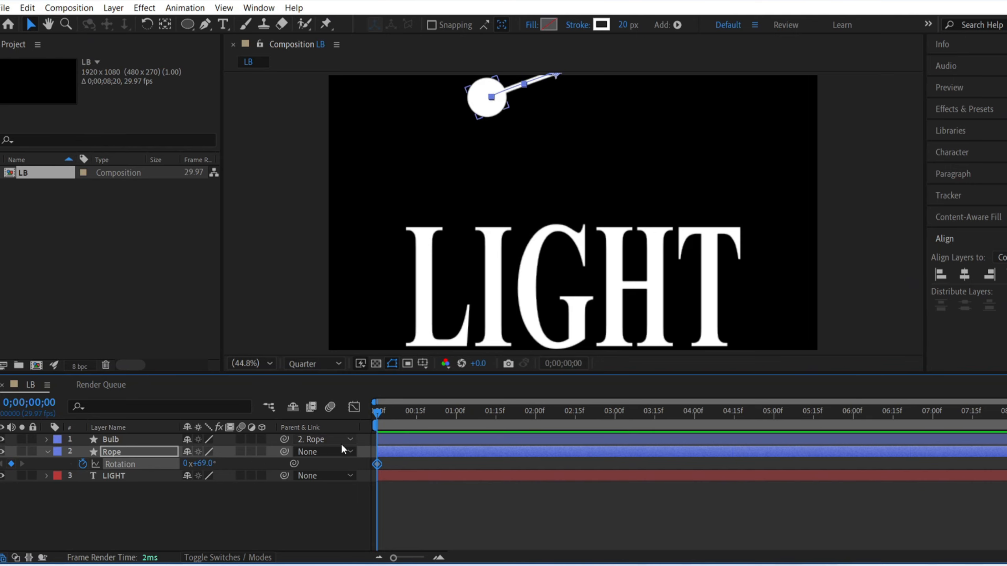
pyautogui.moveTo(442, 416); pyautogui.dragTo(456, 416)
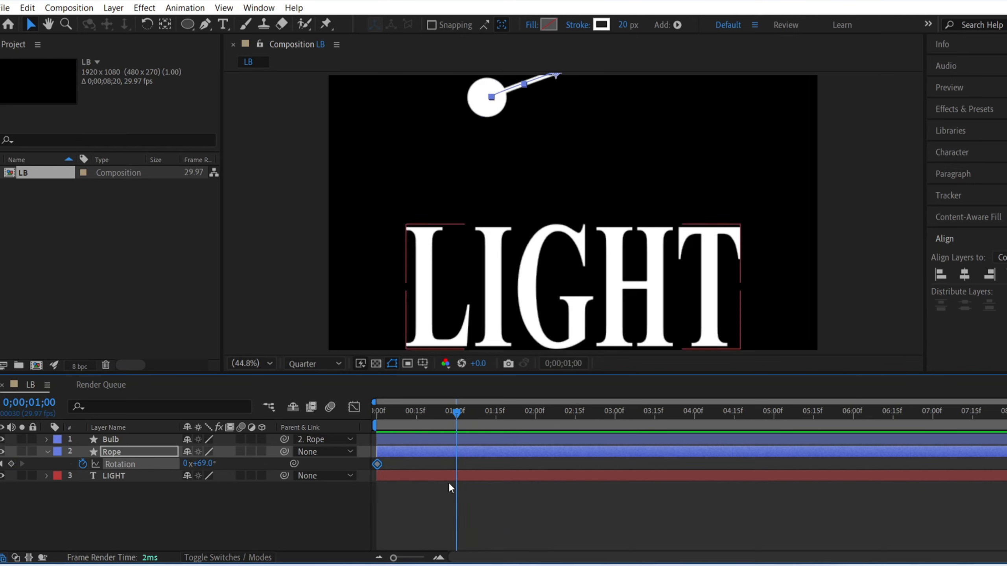
pyautogui.moveTo(198, 463); pyautogui.dragTo(119, 465)
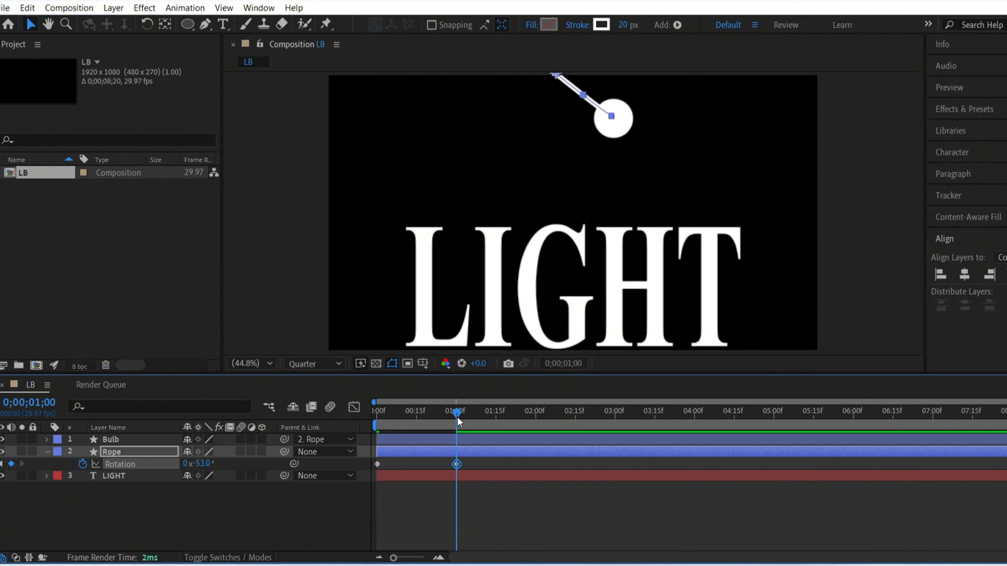
# Step: Continue the rope's swing with rotation keyframes of 57° at 2 s and -40° at 3 s
pyautogui.moveTo(457, 421); pyautogui.dragTo(536, 416)
pyautogui.moveTo(198, 463); pyautogui.dragTo(292, 471)
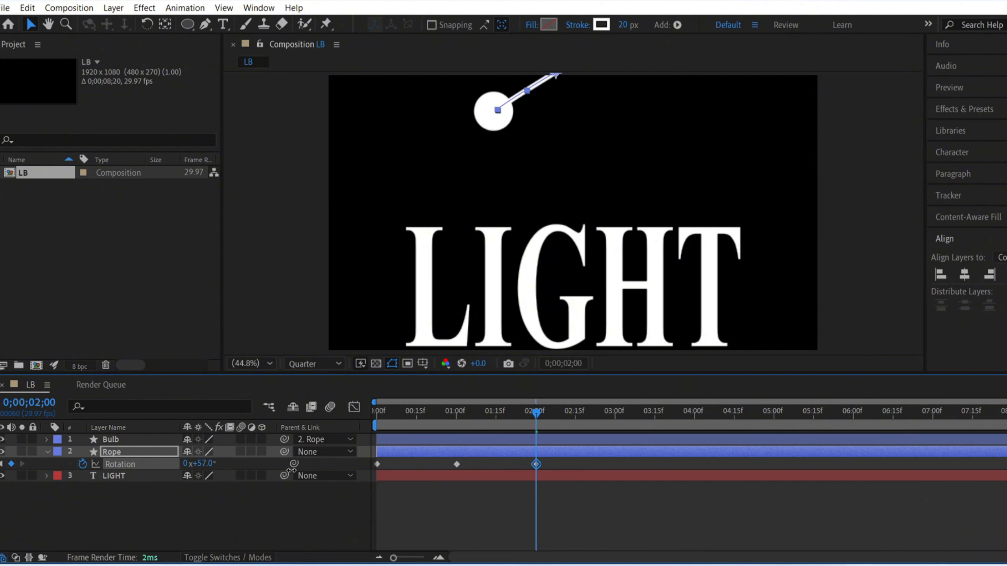
pyautogui.moveTo(535, 415); pyautogui.dragTo(615, 416)
pyautogui.moveTo(199, 463); pyautogui.dragTo(125, 460)
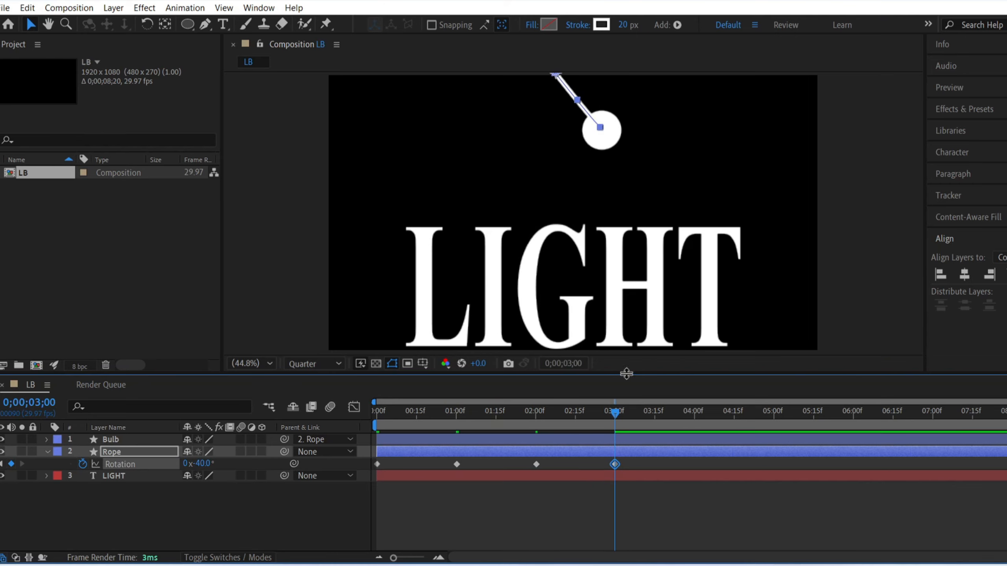
# Step: Reduce the rope's swing with rotation keyframes of 33° at 4 s and -24° at 5 s
pyautogui.moveTo(615, 412); pyautogui.dragTo(694, 412)
pyautogui.moveTo(202, 464); pyautogui.dragTo(293, 451)
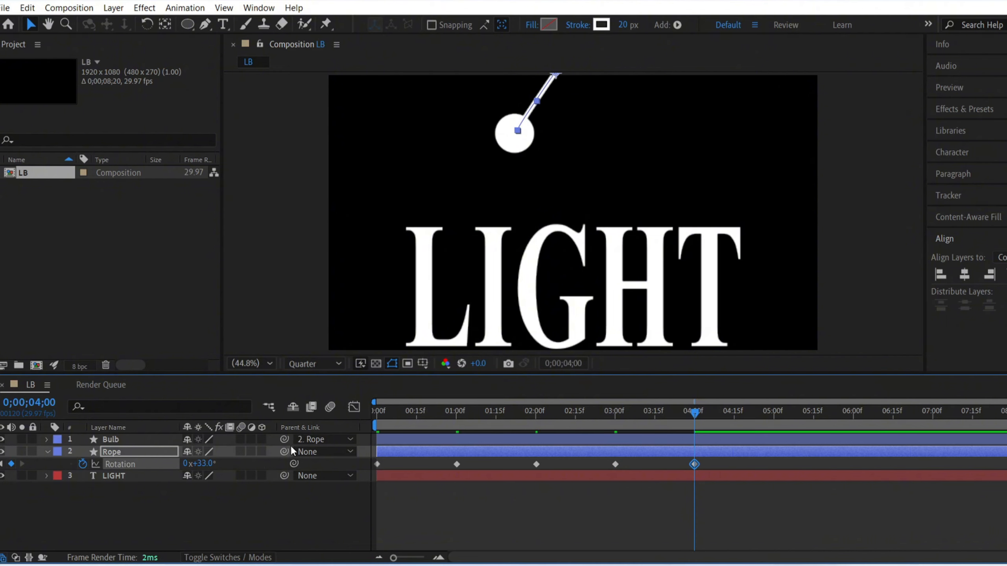
pyautogui.moveTo(694, 413); pyautogui.dragTo(774, 413)
pyautogui.moveTo(199, 463); pyautogui.dragTo(158, 463)
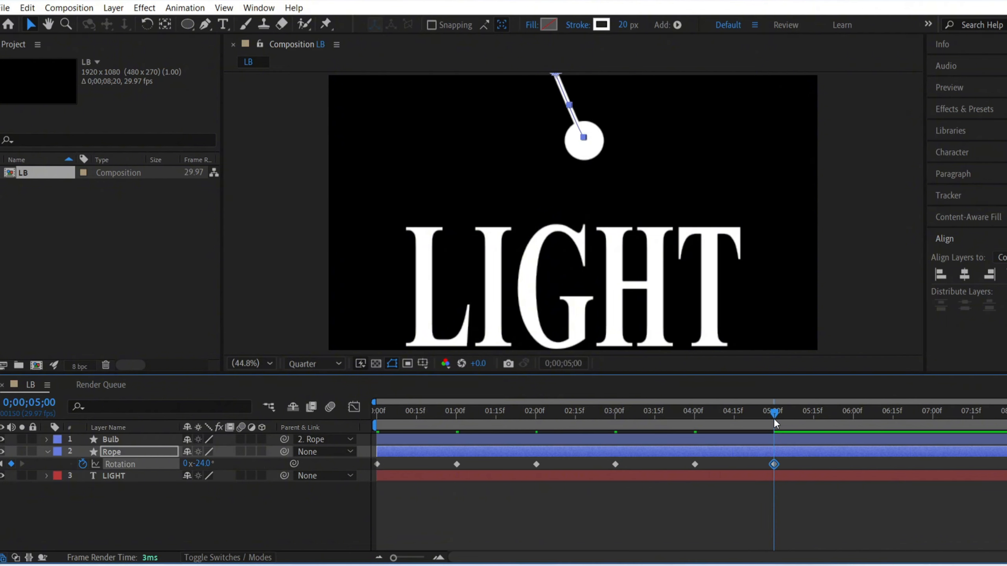
# Step: Add rope rotation keyframes with a smaller positive angle at 6 s and -7° at 7 s
pyautogui.moveTo(774, 423); pyautogui.dragTo(853, 413)
pyautogui.moveTo(198, 463); pyautogui.dragTo(226, 466)
pyautogui.moveTo(856, 412); pyautogui.dragTo(934, 425)
pyautogui.moveTo(201, 464); pyautogui.dragTo(188, 464)
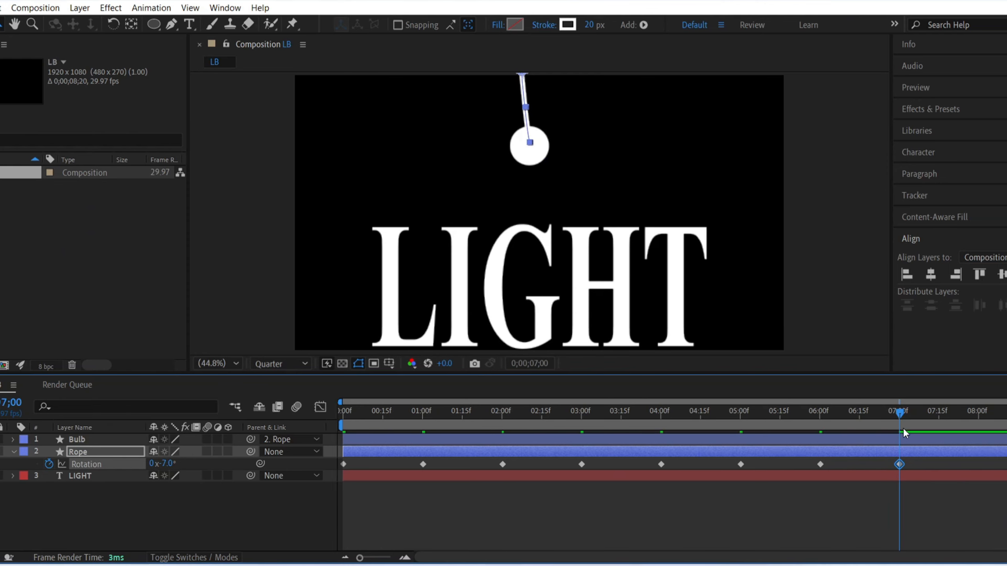
# Step: Bring the rope to rest with a rotation keyframe of 0° at 8 s
pyautogui.moveTo(899, 413); pyautogui.dragTo(977, 412)
pyautogui.click(164, 463)
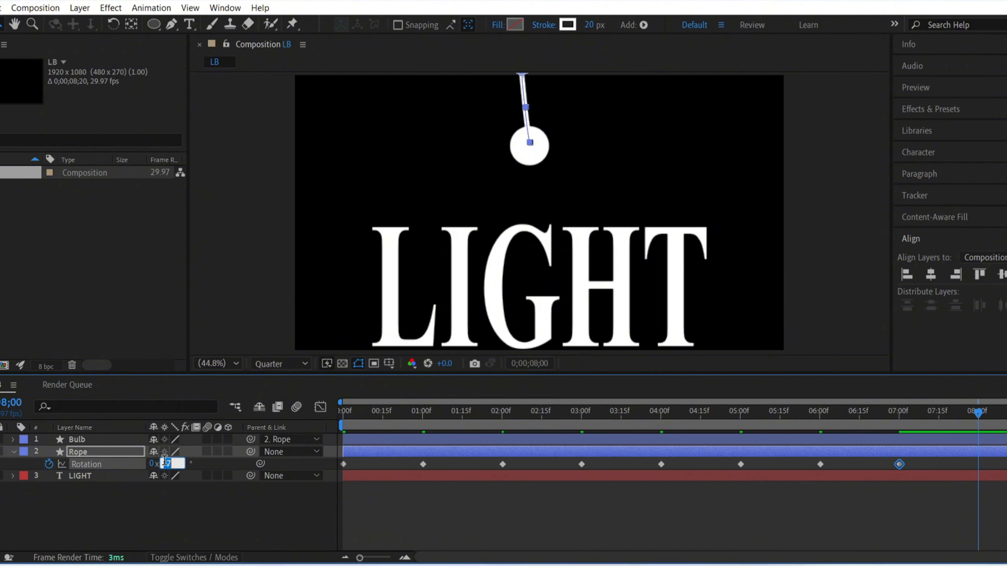
pyautogui.write('0')
pyautogui.press('Return')
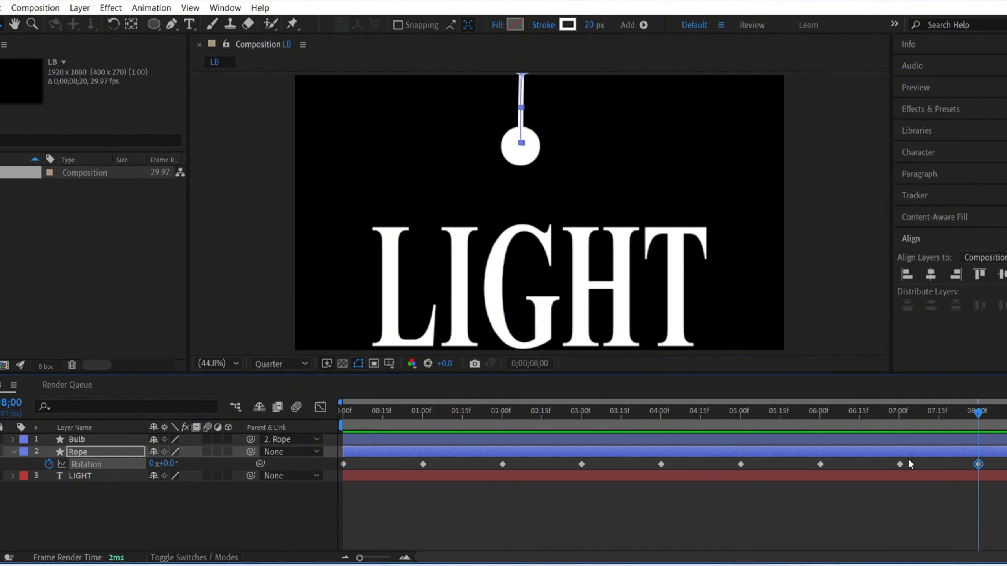
# Step: Move the rope's rotation keyframes closer together, with the last at about 5 s, and preview the swing from the start
pyautogui.moveTo(995, 466); pyautogui.dragTo(951, 472)
pyautogui.moveTo(456, 464); pyautogui.dragTo(911, 490)
pyautogui.moveTo(497, 464); pyautogui.dragTo(463, 465)
pyautogui.moveTo(527, 458); pyautogui.dragTo(891, 492)
pyautogui.moveTo(542, 464); pyautogui.dragTo(863, 485)
pyautogui.moveTo(584, 465); pyautogui.dragTo(563, 465)
pyautogui.moveTo(664, 465); pyautogui.dragTo(624, 465)
pyautogui.moveTo(743, 465); pyautogui.dragTo(685, 464)
pyautogui.moveTo(822, 464); pyautogui.dragTo(743, 465)
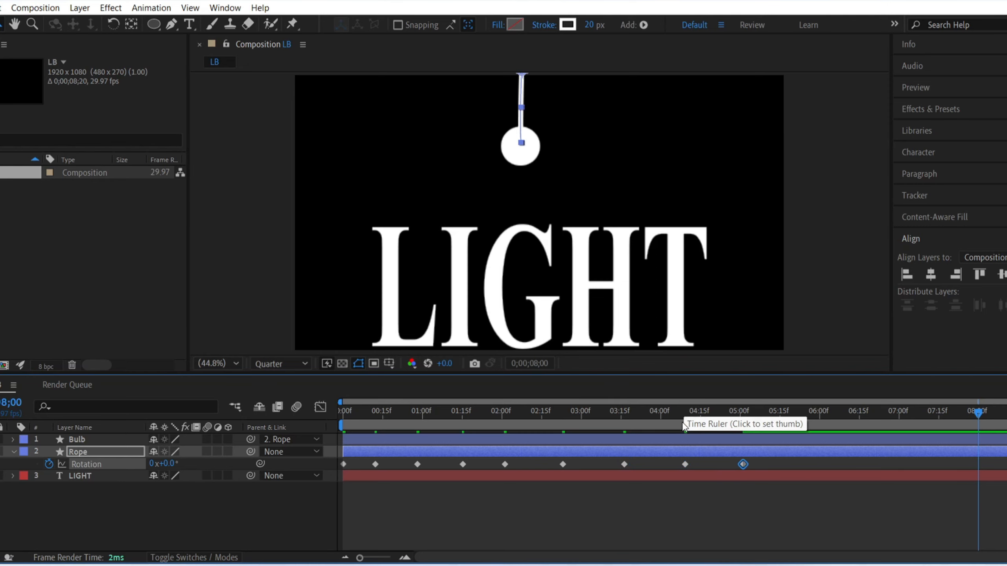
pyautogui.moveTo(676, 414); pyautogui.dragTo(293, 410)
pyautogui.press('space')
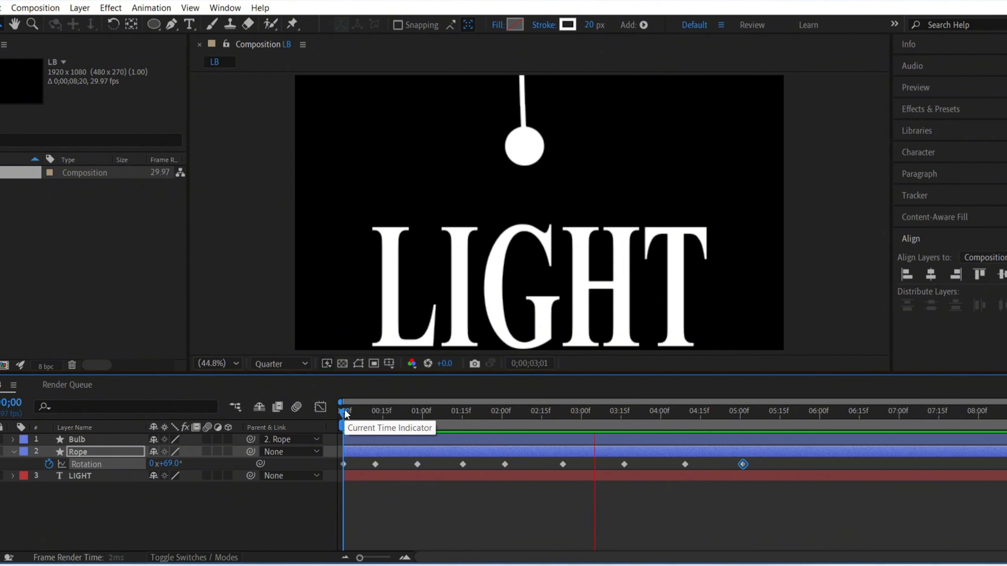
pyautogui.press('space')
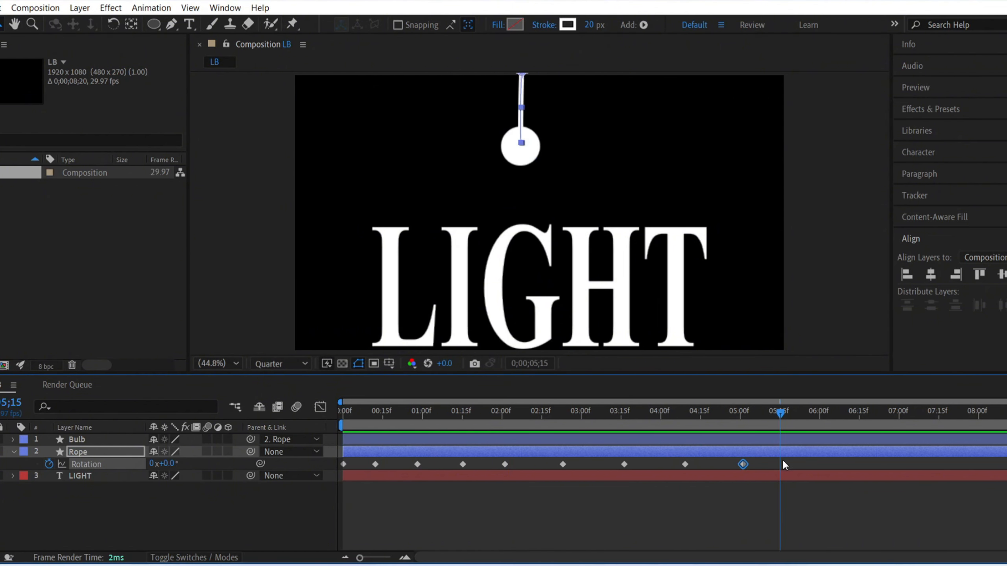
# Step: Apply Easy Ease to all of the rope's rotation keyframes and preview the swing from the start
pyautogui.moveTo(783, 465); pyautogui.dragTo(346, 468)
pyautogui.press('F9')
pyautogui.click(487, 506)
pyautogui.press('Home')
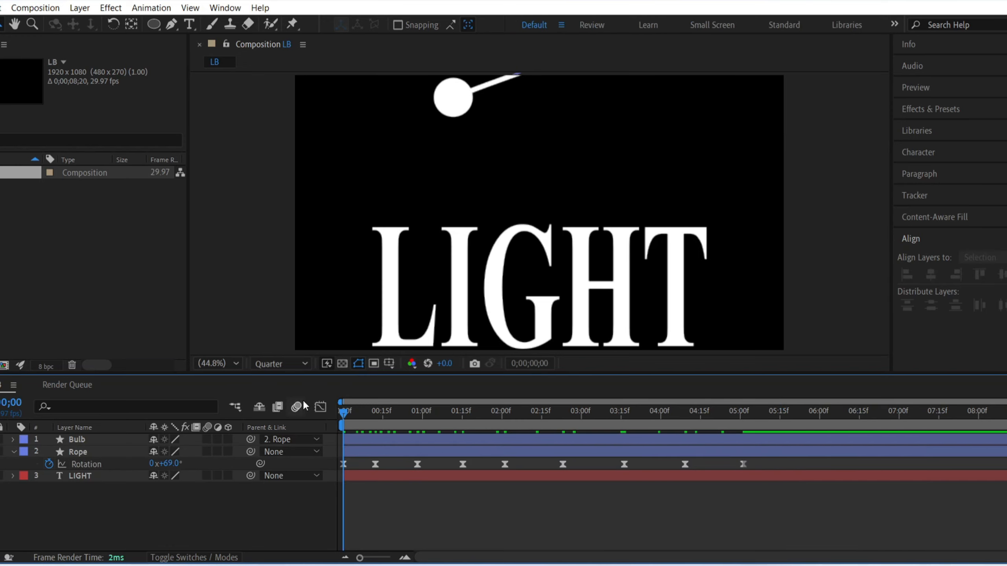
pyautogui.press('space')
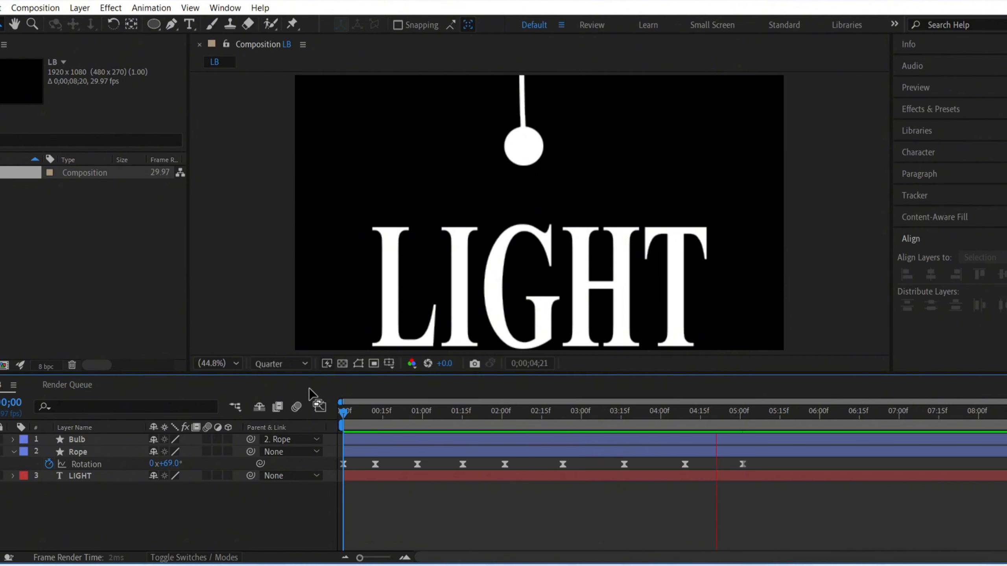
pyautogui.press('space')
# Step: Shift the last four rope rotation keyframes earlier, with the final one at about 4.5 s, and preview the animation
pyautogui.moveTo(563, 465); pyautogui.dragTo(555, 464)
pyautogui.moveTo(623, 464); pyautogui.dragTo(610, 464)
pyautogui.moveTo(685, 464); pyautogui.dragTo(658, 464)
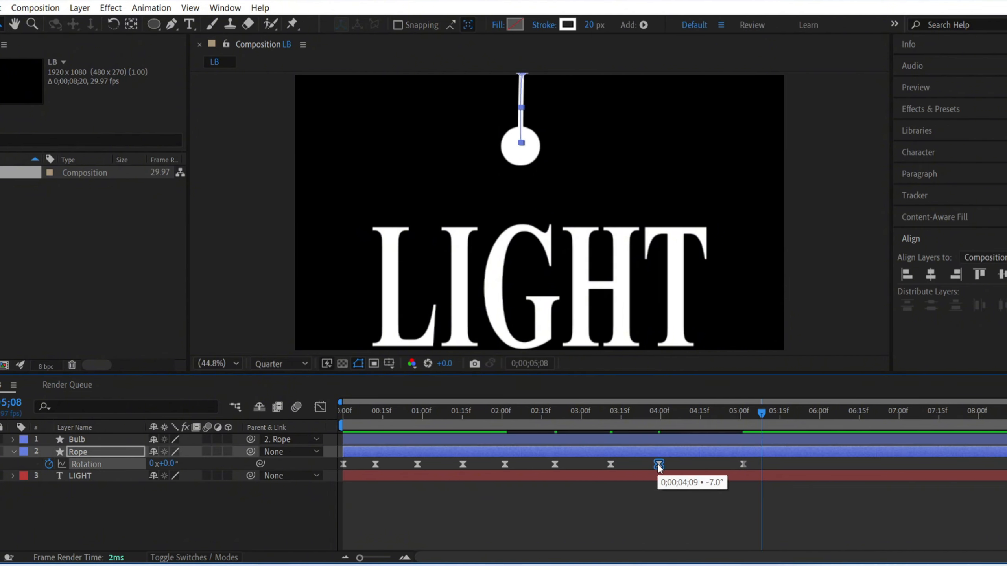
pyautogui.moveTo(744, 464); pyautogui.dragTo(703, 465)
pyautogui.click(512, 409)
pyautogui.press('space')
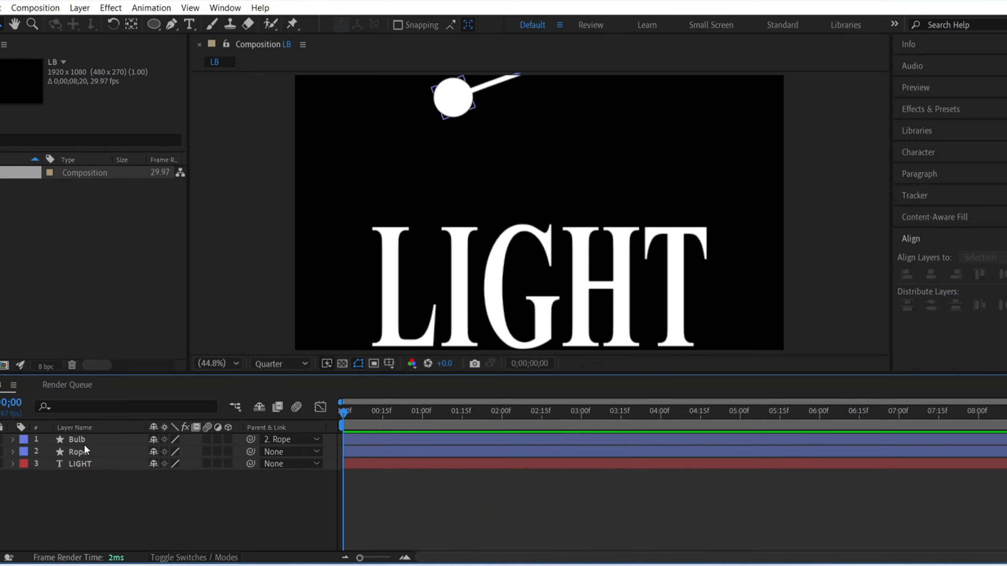
# Step: Search the effects for glow and apply the Stylize Glow effect to the Bulb layer
pyautogui.click(117, 448)
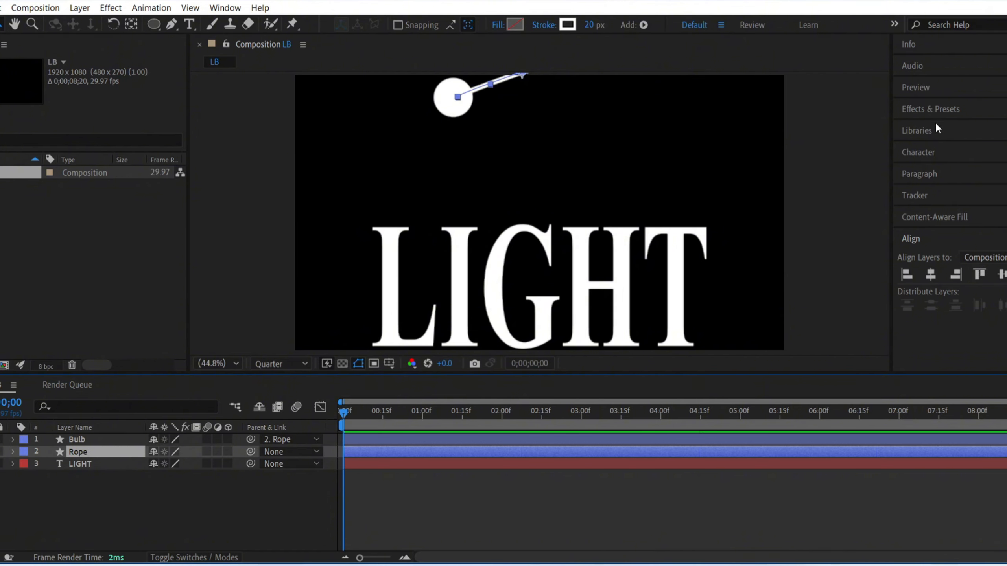
pyautogui.click(935, 110)
pyautogui.click(945, 127)
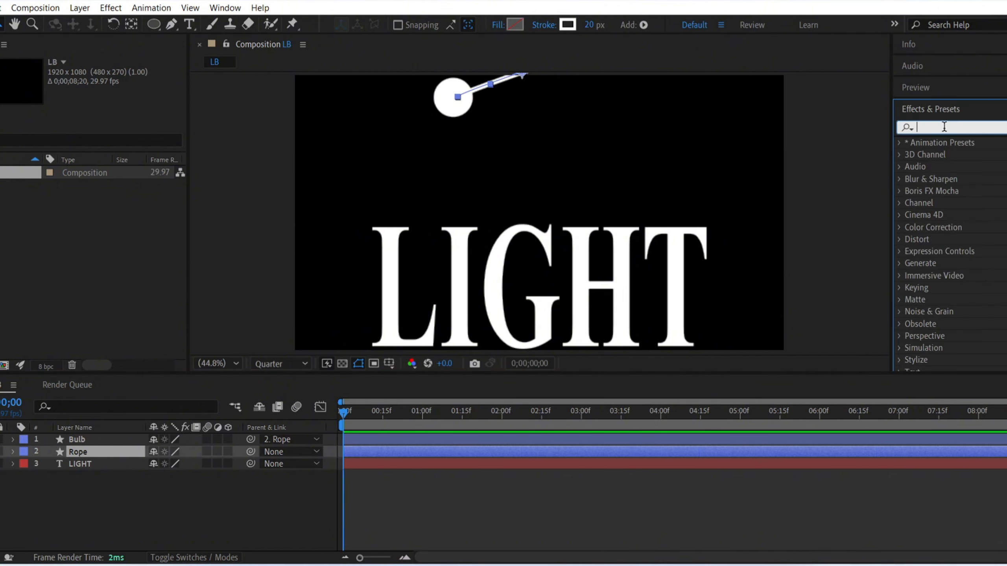
pyautogui.write('glow')
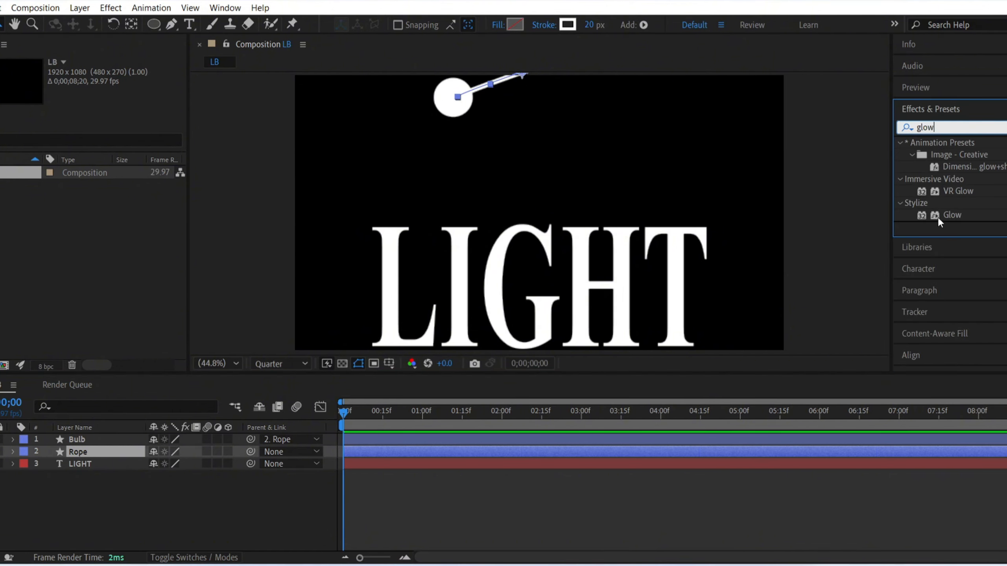
pyautogui.moveTo(964, 220); pyautogui.dragTo(210, 440)
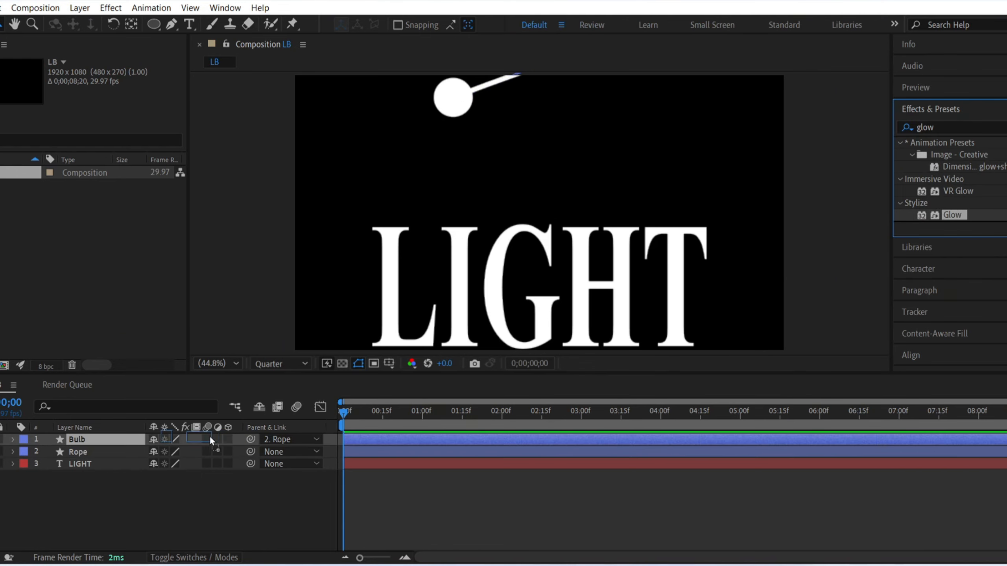
pyautogui.moveTo(115, 437); pyautogui.dragTo(115, 438)
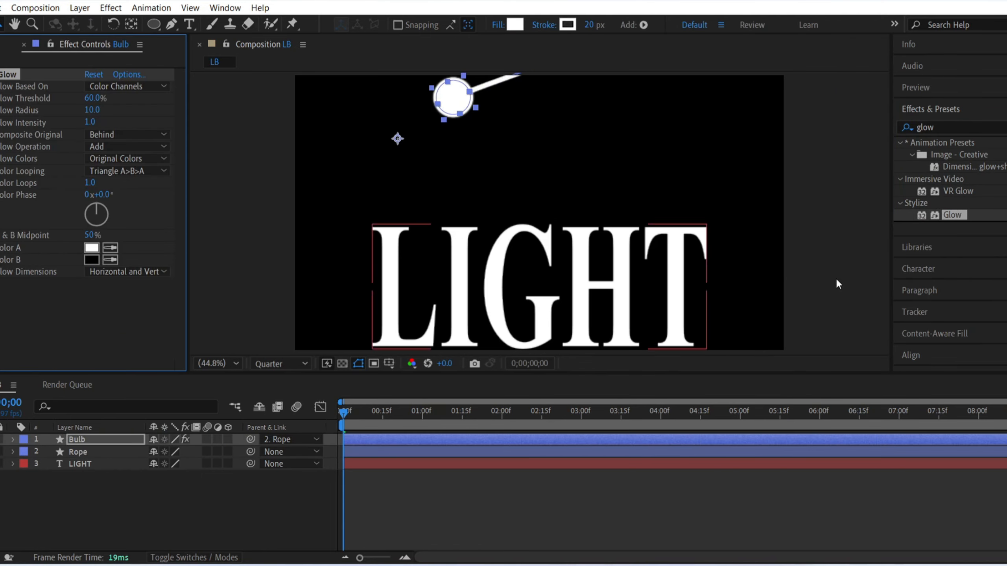
# Step: Apply the Fill effect to the Bulb layer and set its color to yellow EED408
pyautogui.click(947, 126)
pyautogui.write('fill')
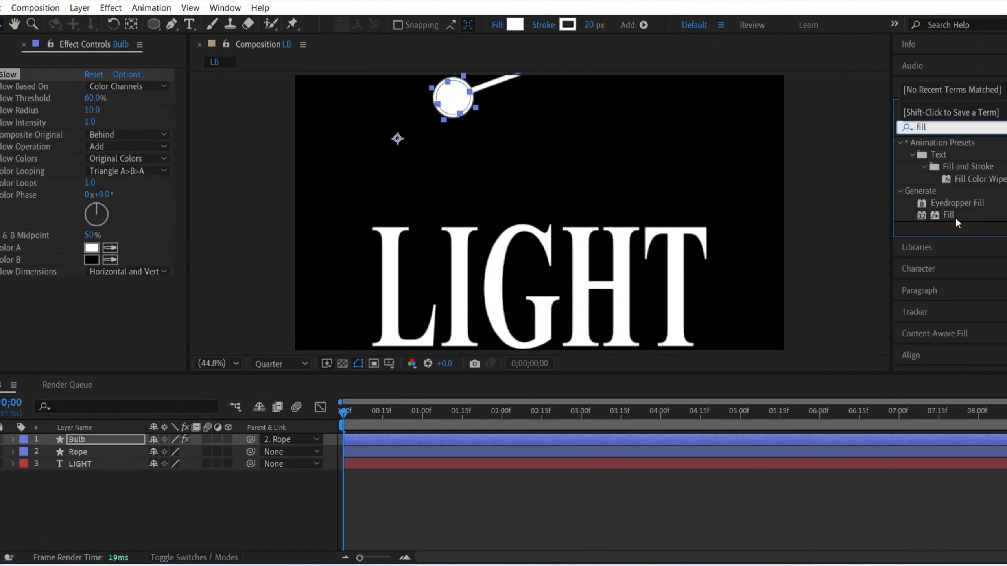
pyautogui.moveTo(956, 221); pyautogui.dragTo(100, 438)
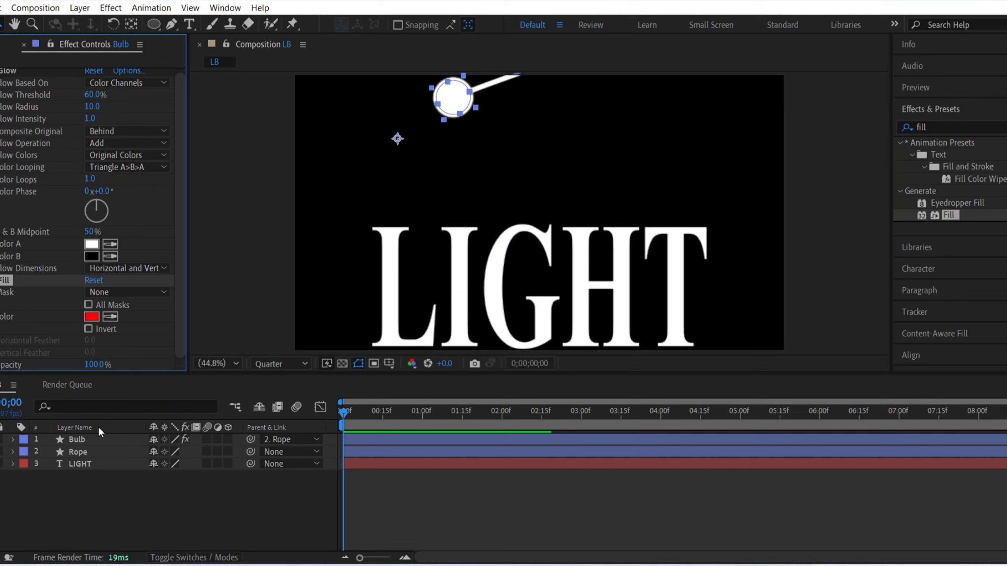
pyautogui.click(92, 320)
pyautogui.click(535, 345)
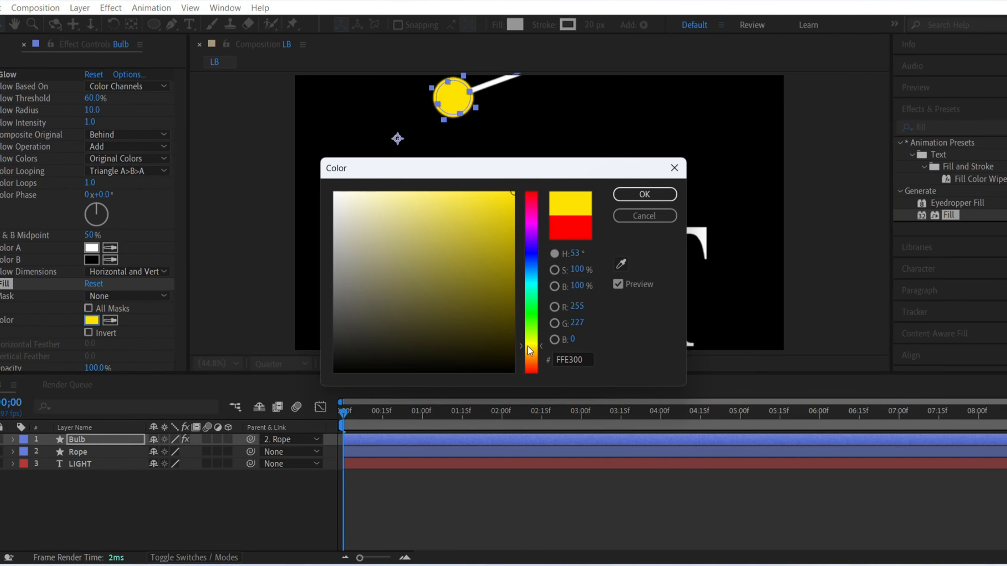
pyautogui.moveTo(453, 313); pyautogui.dragTo(508, 203)
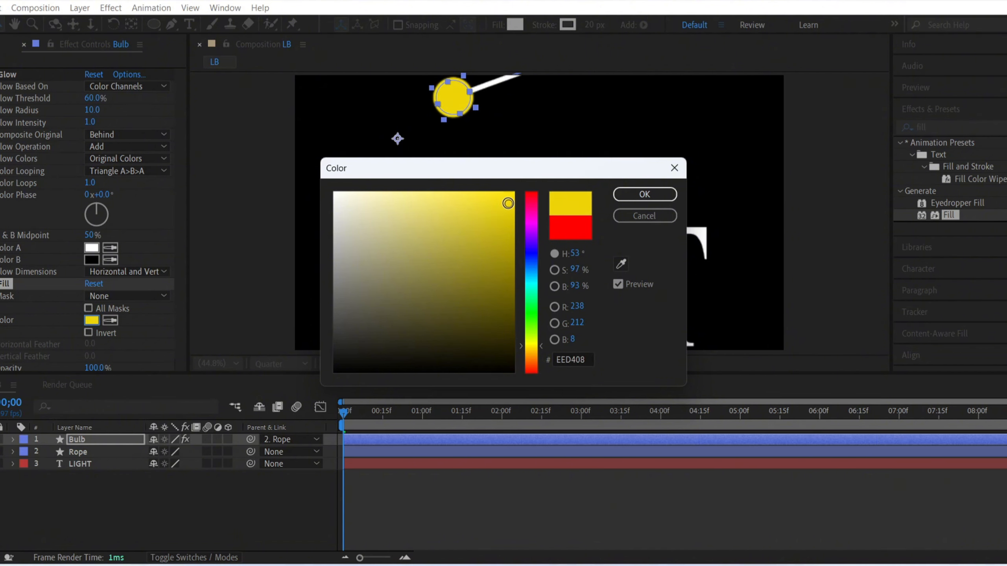
pyautogui.click(638, 192)
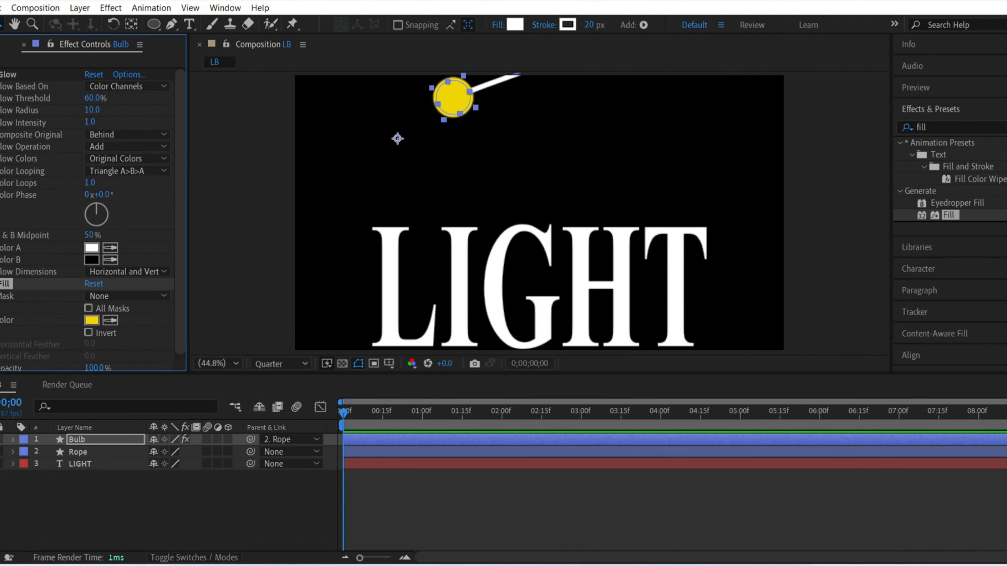
# Step: Duplicate the bulb's Glow effect and set the copy to threshold 100%, radius 400 and intensity 1.6
pyautogui.click(13, 78)
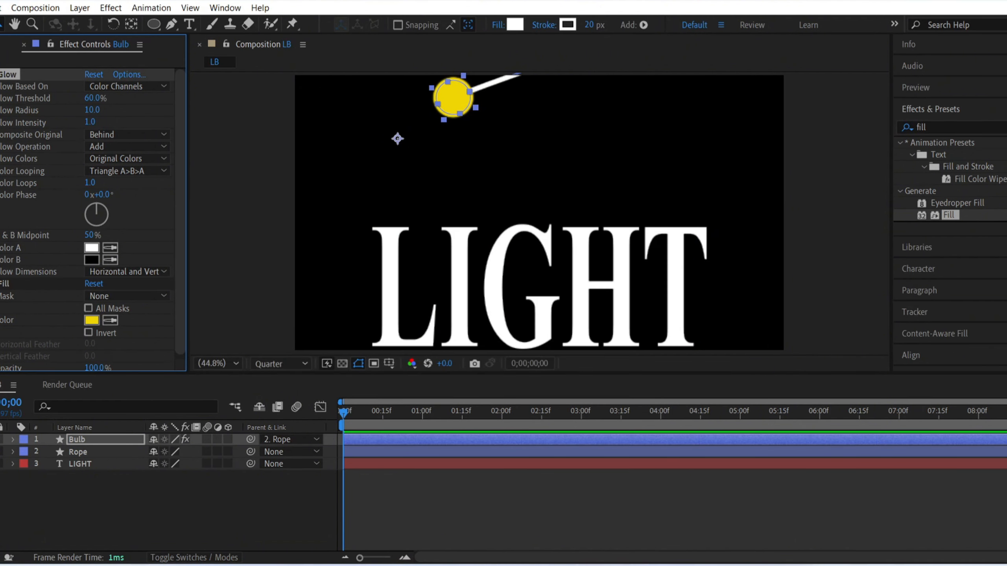
pyautogui.click(0, 75)
pyautogui.hotkey('ctrl', 'd')
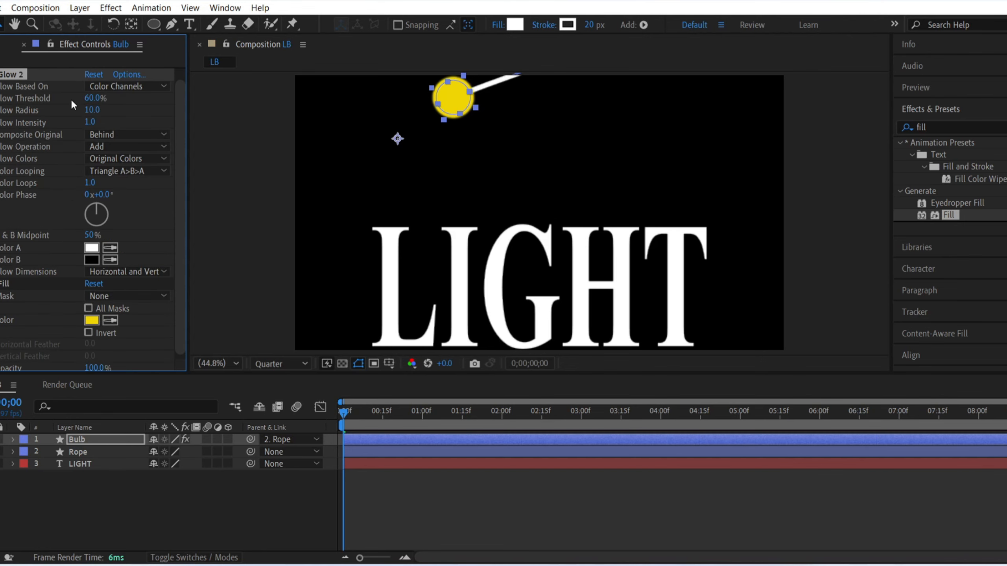
pyautogui.scroll(1, 27, 127)
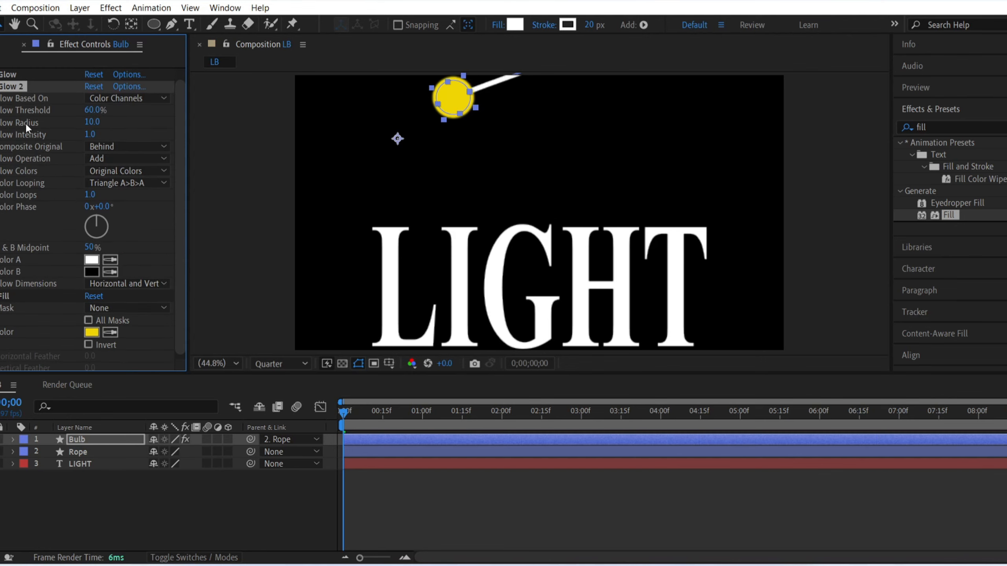
pyautogui.moveTo(92, 122); pyautogui.dragTo(214, 123)
pyautogui.click(95, 118)
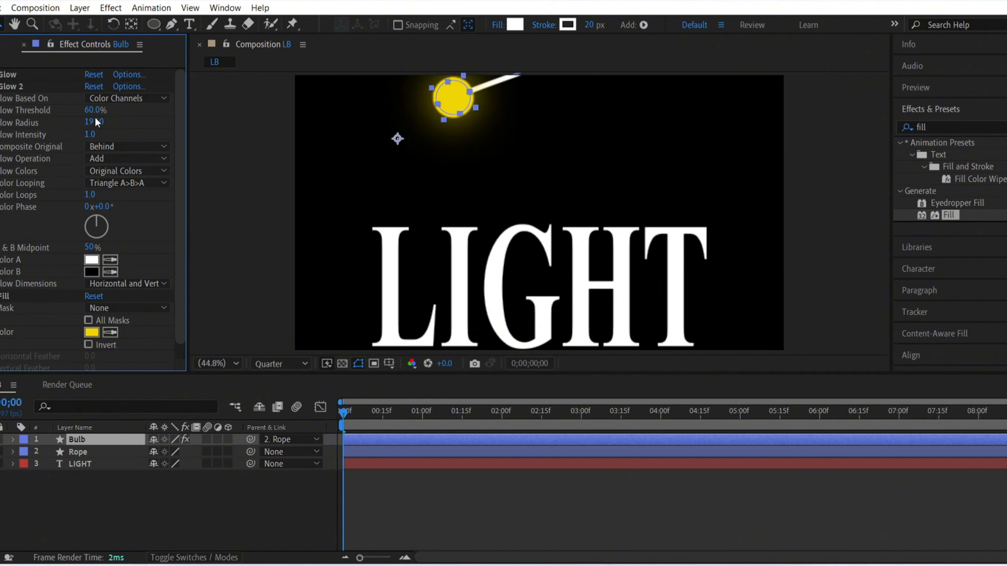
pyautogui.click(95, 123)
pyautogui.press('Return')
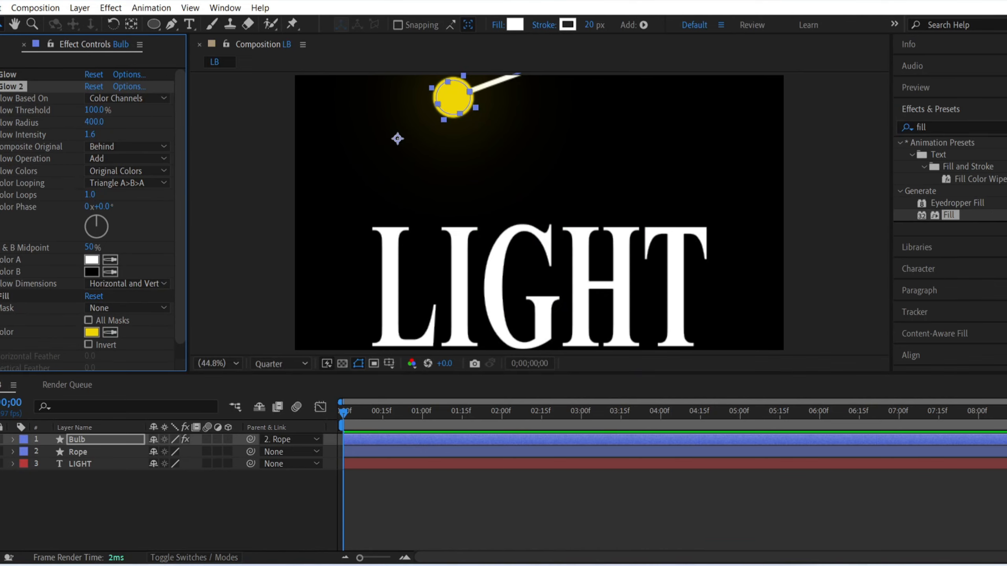
# Step: Duplicate the bulb's Glow 2 effect and move the current time to frame 5
pyautogui.click(7, 87)
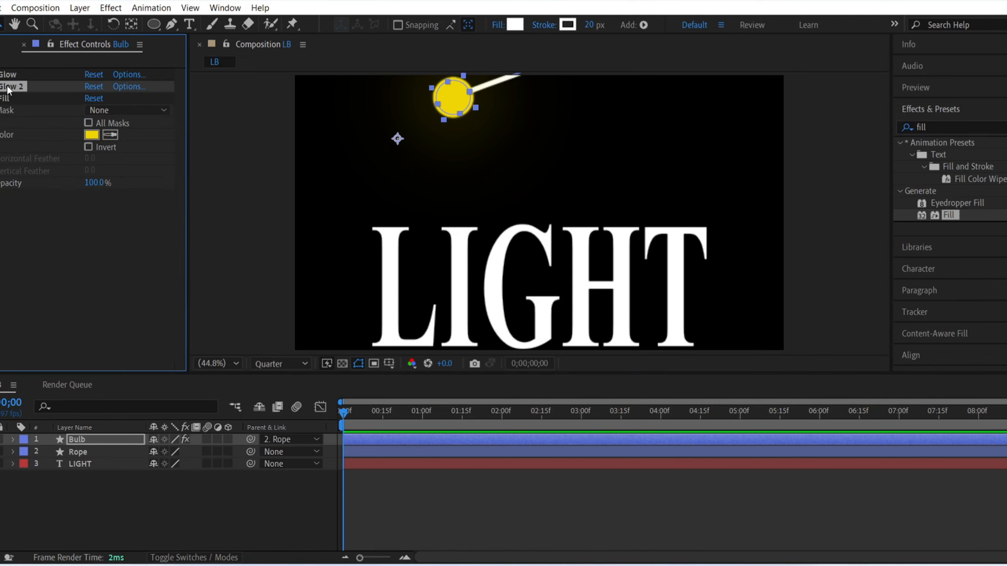
pyautogui.hotkey('ctrl', 'd')
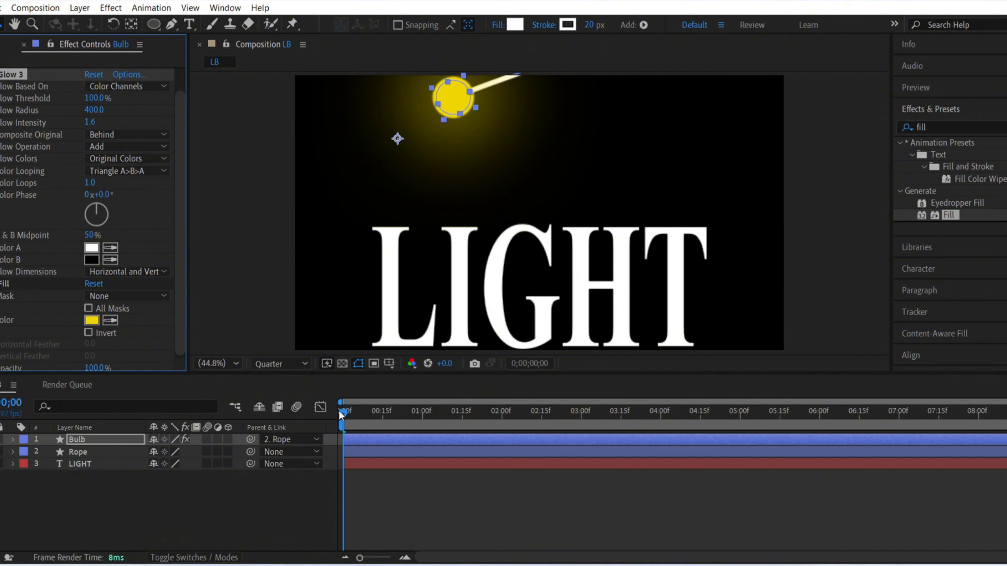
pyautogui.moveTo(340, 415)
pyautogui.mouseDown()
pyautogui.moveTo(369, 414)
pyautogui.moveTo(341, 422)
pyautogui.moveTo(354, 428)
pyautogui.mouseUp()
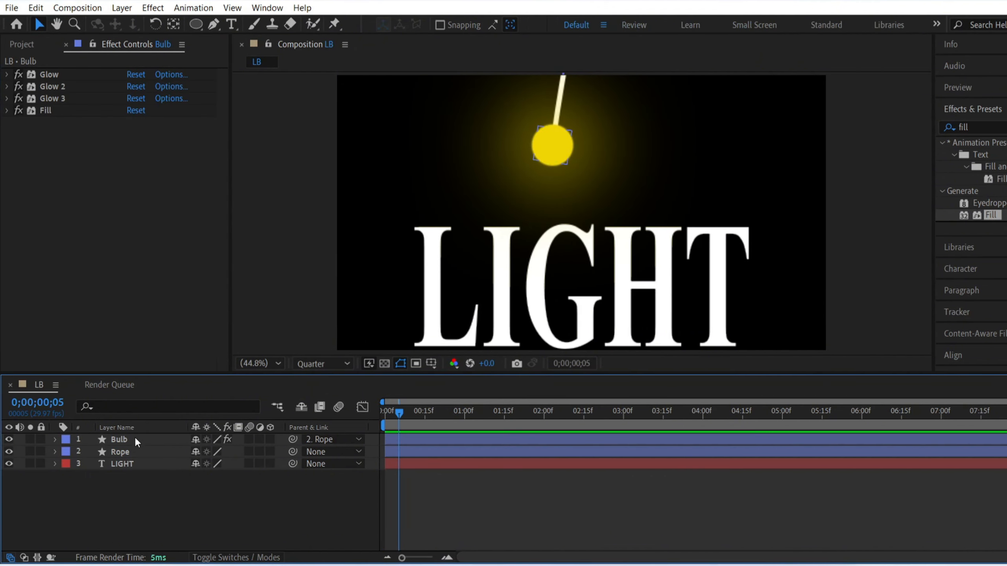
# Step: Duplicate the Bulb layer, rename the copy Glow Text, and place it directly above the LIGHT layer
pyautogui.click(95, 442)
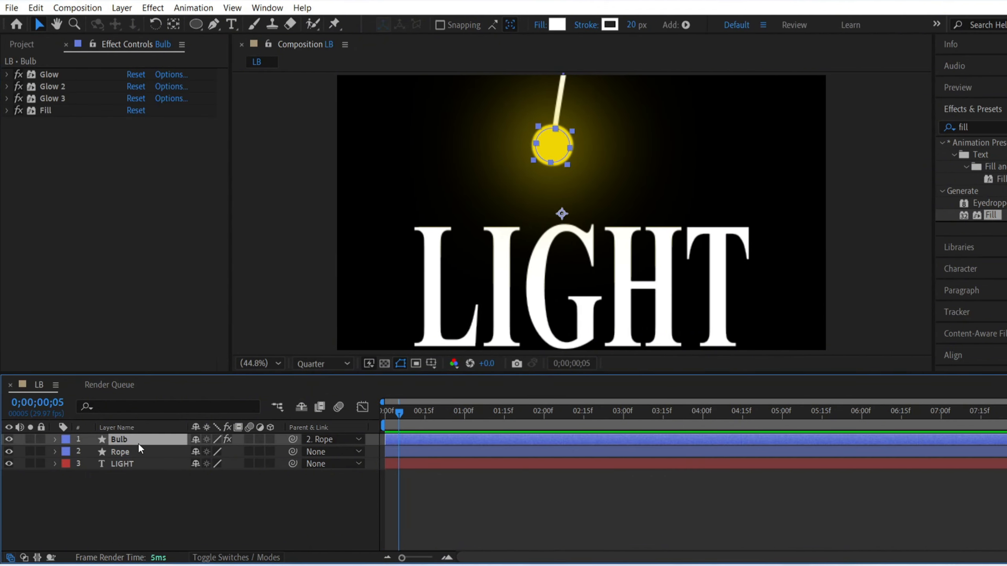
pyautogui.hotkey('ctrl', 'd')
pyautogui.press('Return')
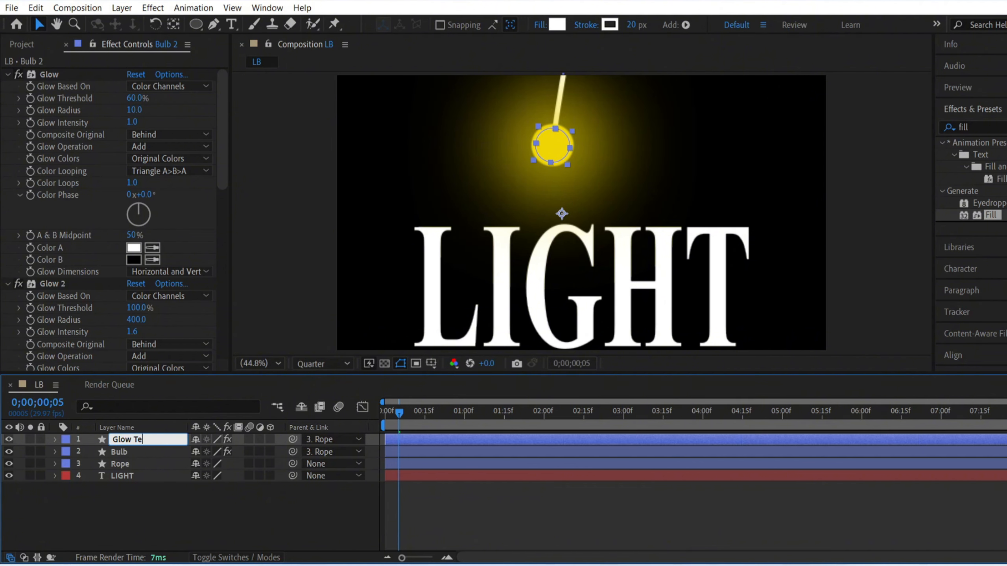
pyautogui.click(142, 541)
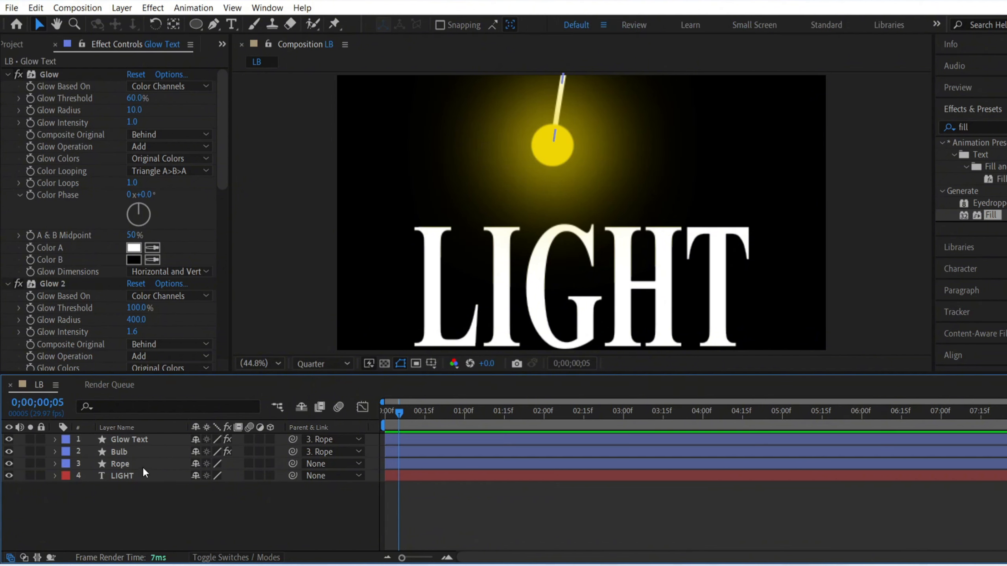
pyautogui.moveTo(143, 438); pyautogui.dragTo(143, 466)
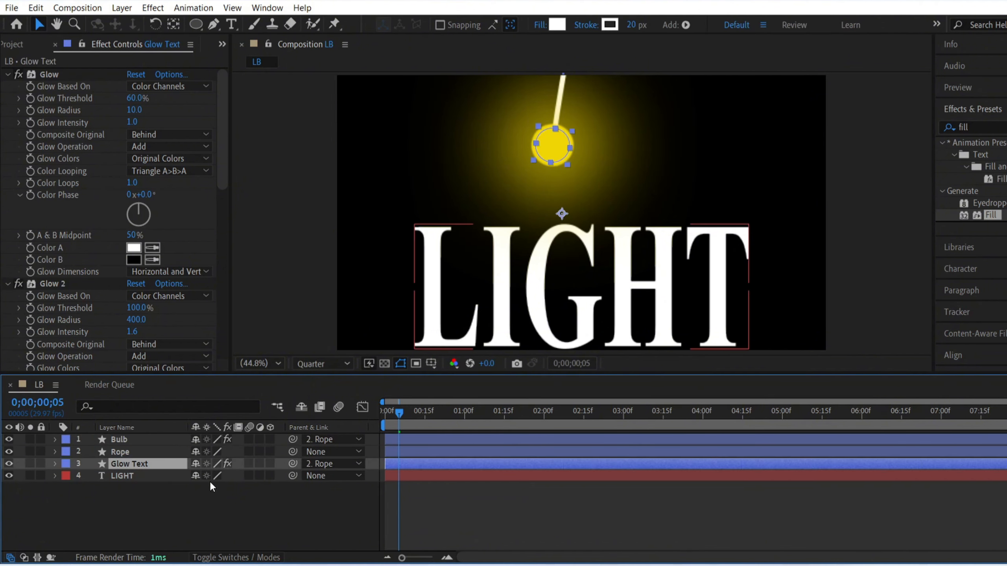
# Step: Show the track matte options and set Glow Text as the track matte of the LIGHT layer
pyautogui.click(24, 557)
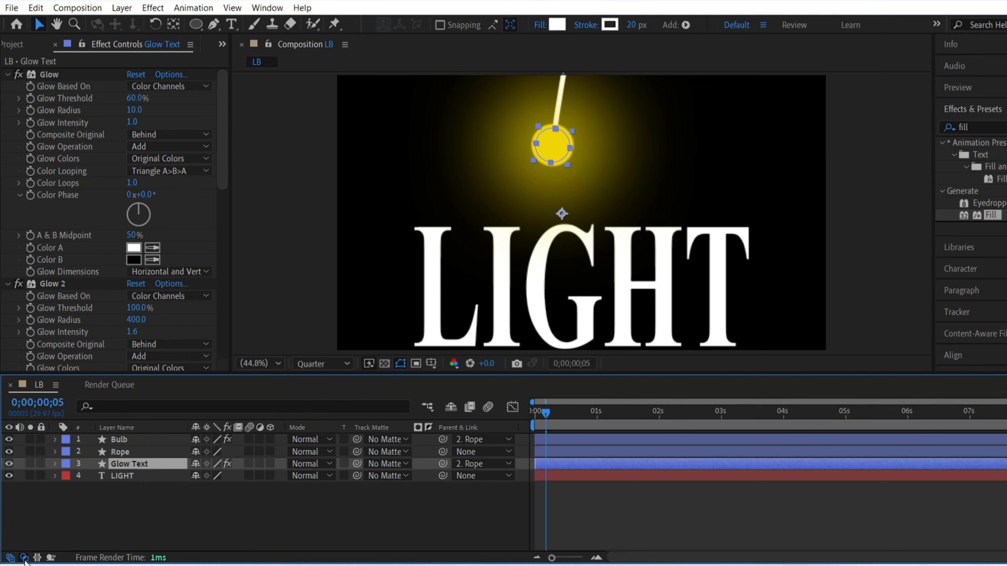
pyautogui.click(372, 476)
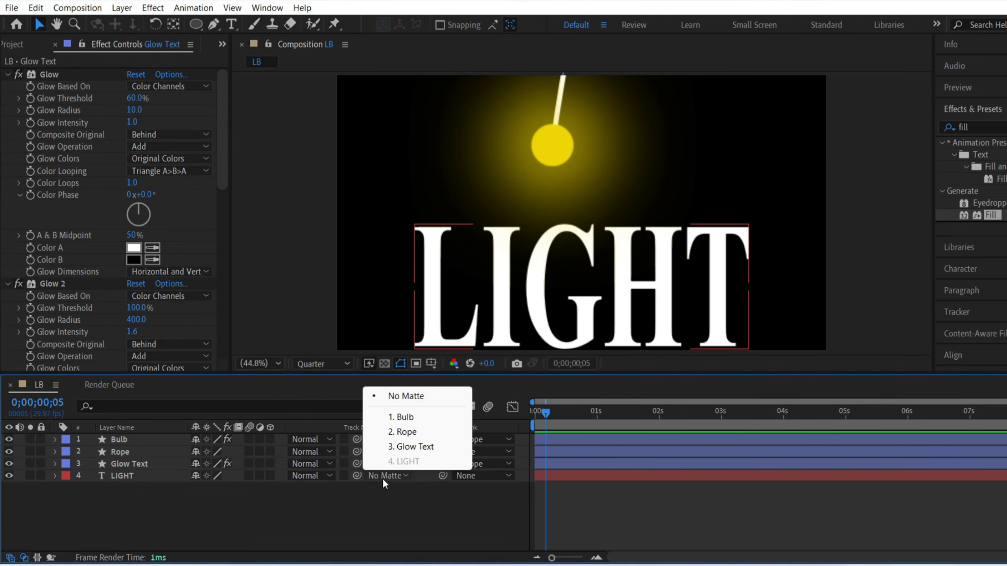
pyautogui.click(402, 446)
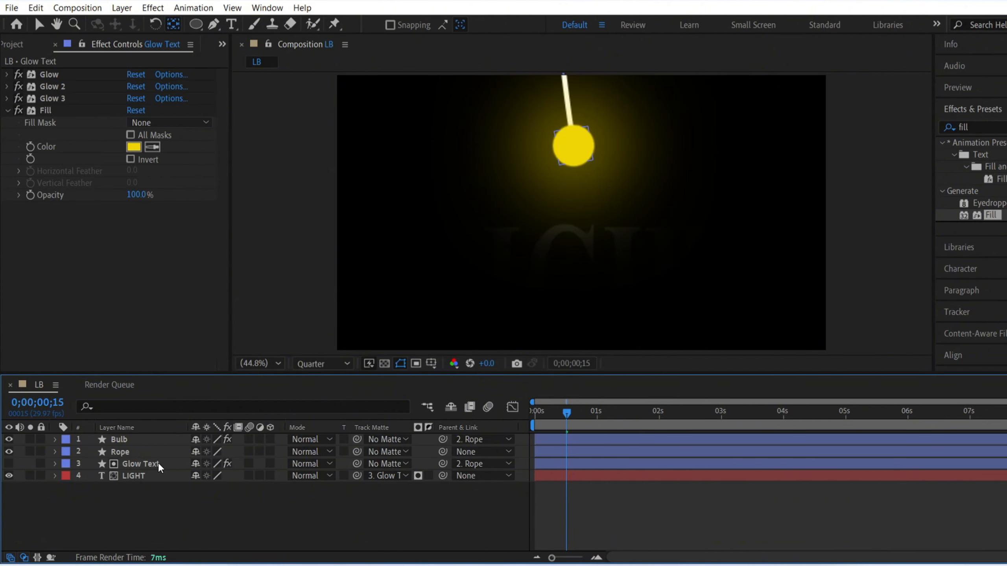
# Step: Scale the Glow Text layer to 268% and duplicate its Glow 3 effect
pyautogui.click(158, 463)
pyautogui.press('s')
pyautogui.moveTo(215, 479); pyautogui.dragTo(359, 508)
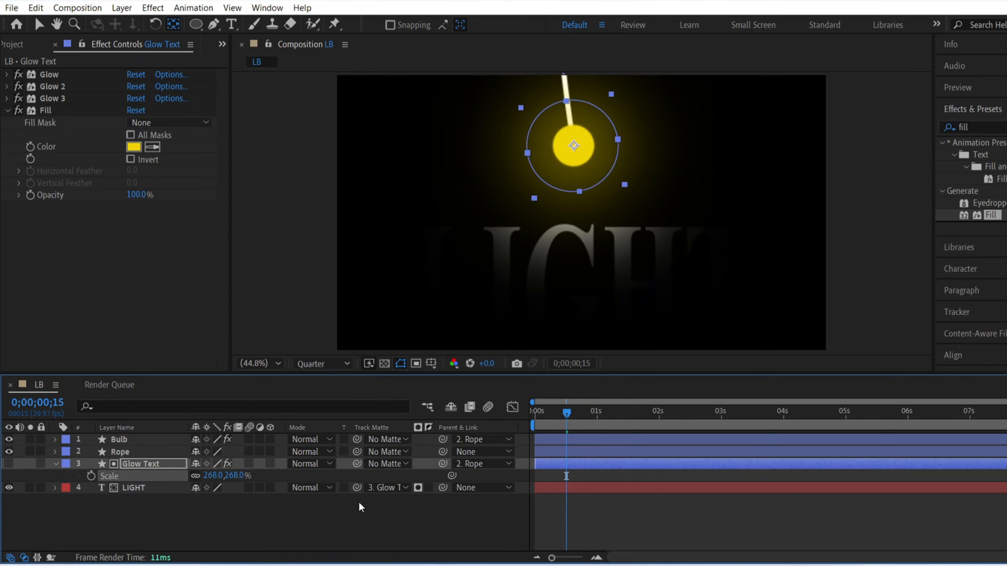
pyautogui.click(68, 98)
pyautogui.hotkey('ctrl', 'd')
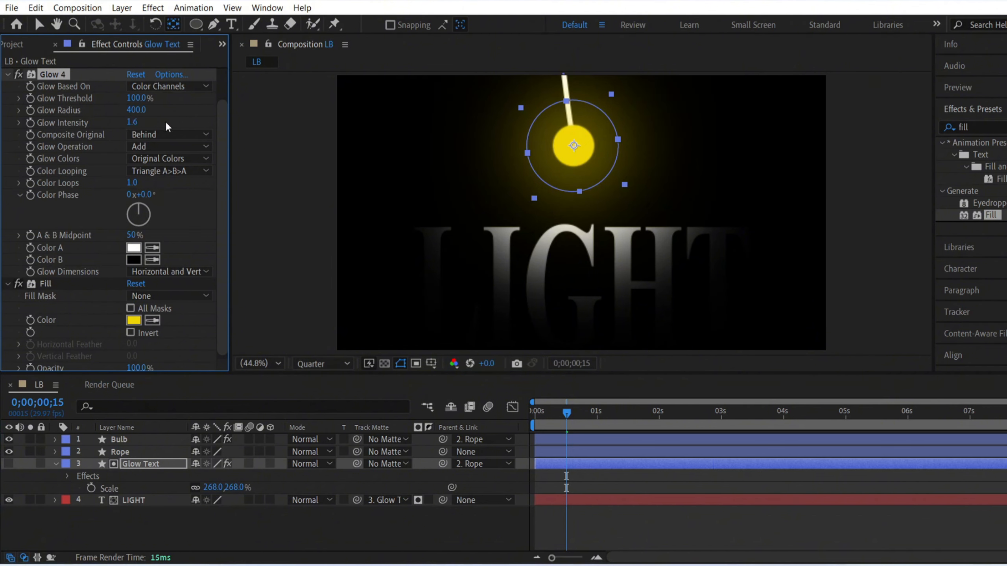
# Step: Set the Glow Text layer's scale to 350%
pyautogui.moveTo(220, 487); pyautogui.dragTo(230, 488)
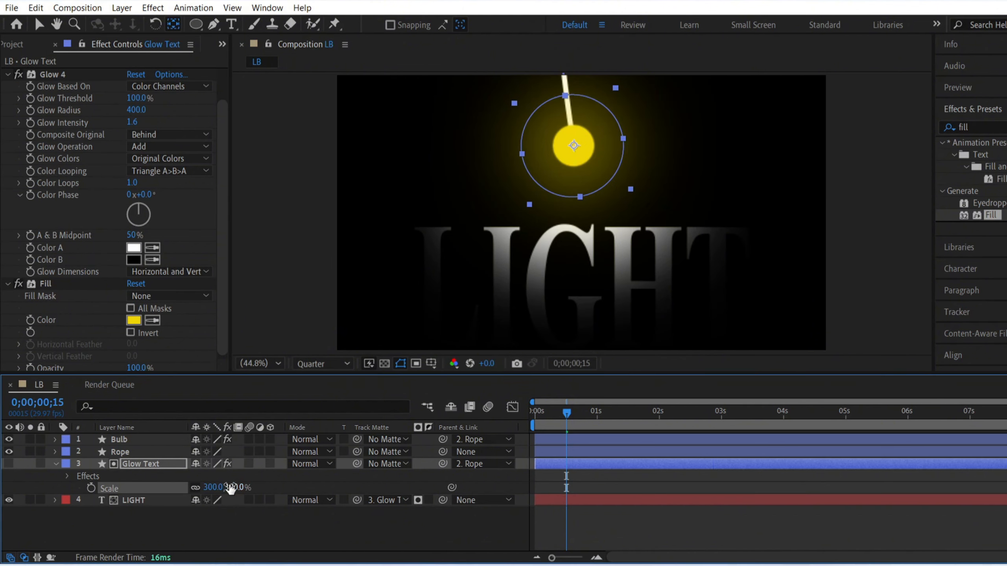
pyautogui.click(233, 486)
pyautogui.write('350')
pyautogui.press('Return')
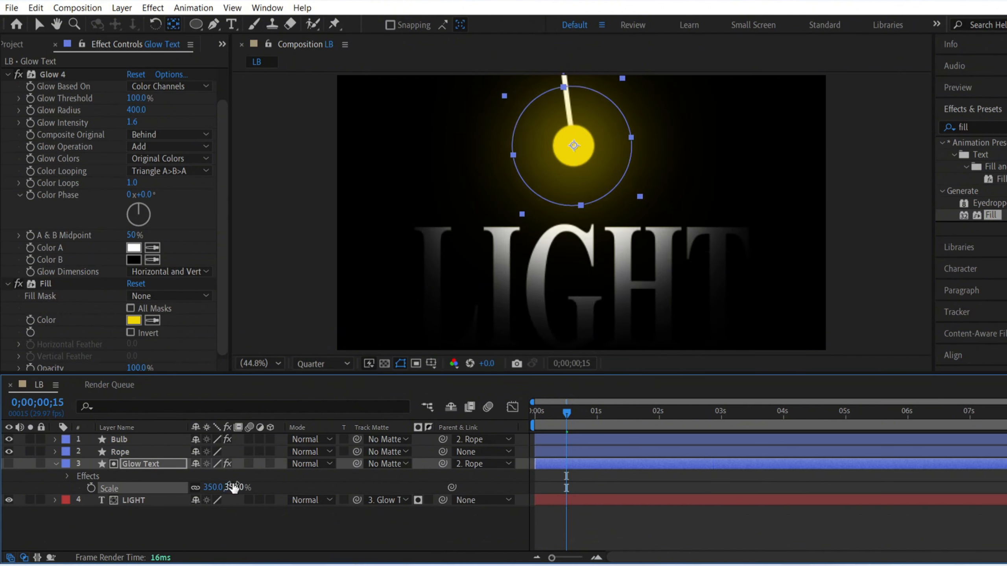
pyautogui.click(313, 528)
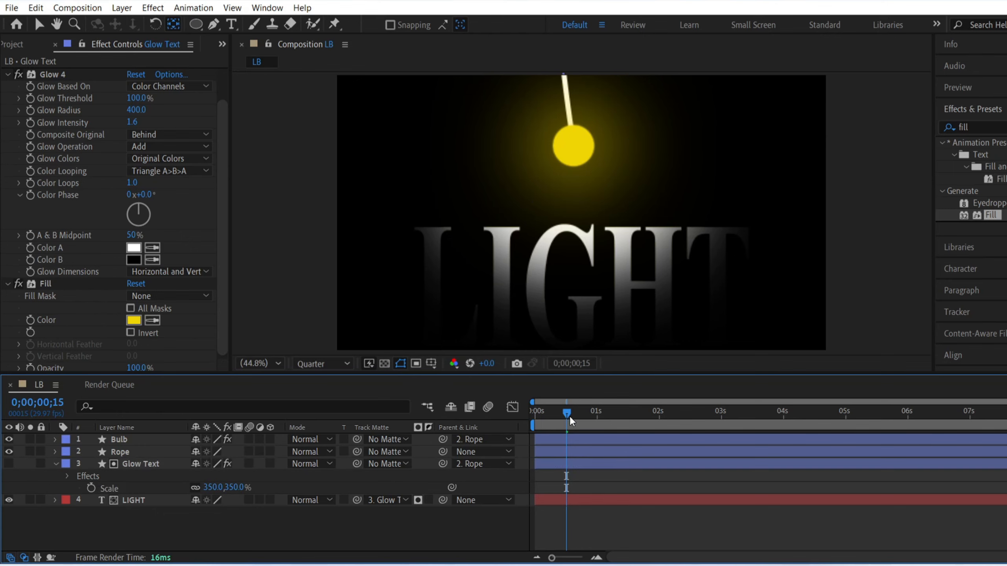
# Step: Preview the swinging bulb lighting the text from the start of the composition
pyautogui.moveTo(567, 414); pyautogui.dragTo(534, 413)
pyautogui.press('space')
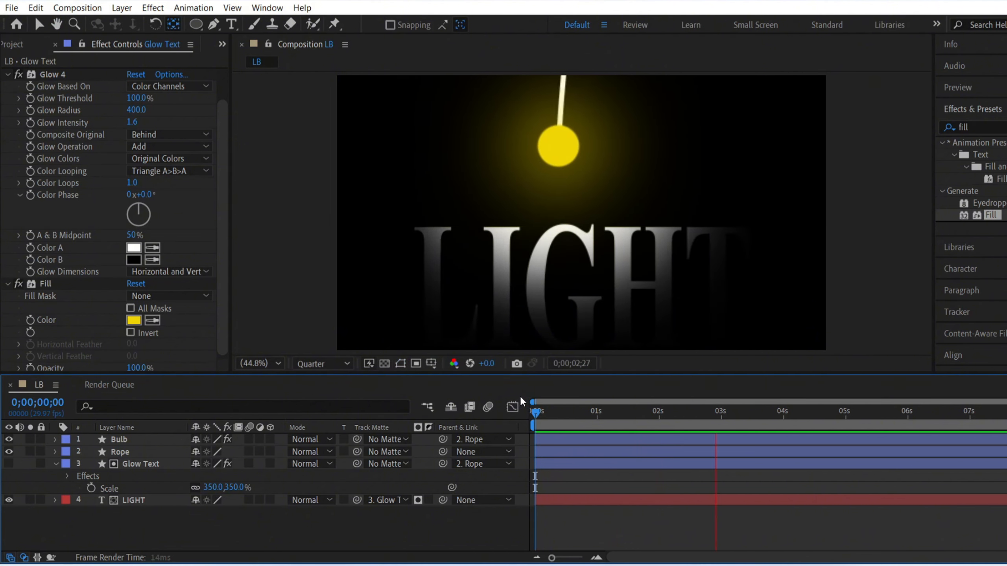
pyautogui.press('space')
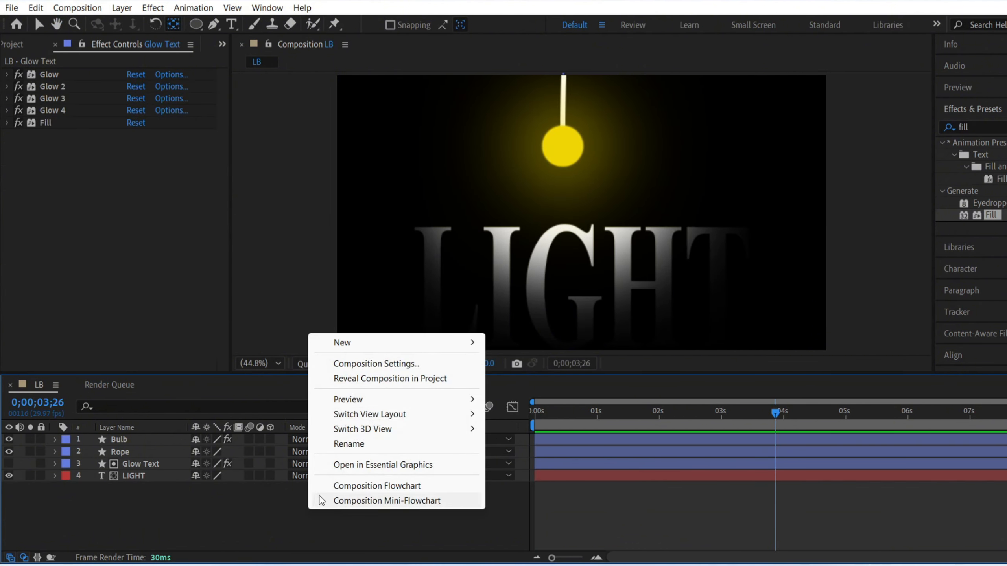
# Step: Add an adjustment layer to the LB composition and apply the Noise effect to it
pyautogui.rightClick(309, 512)
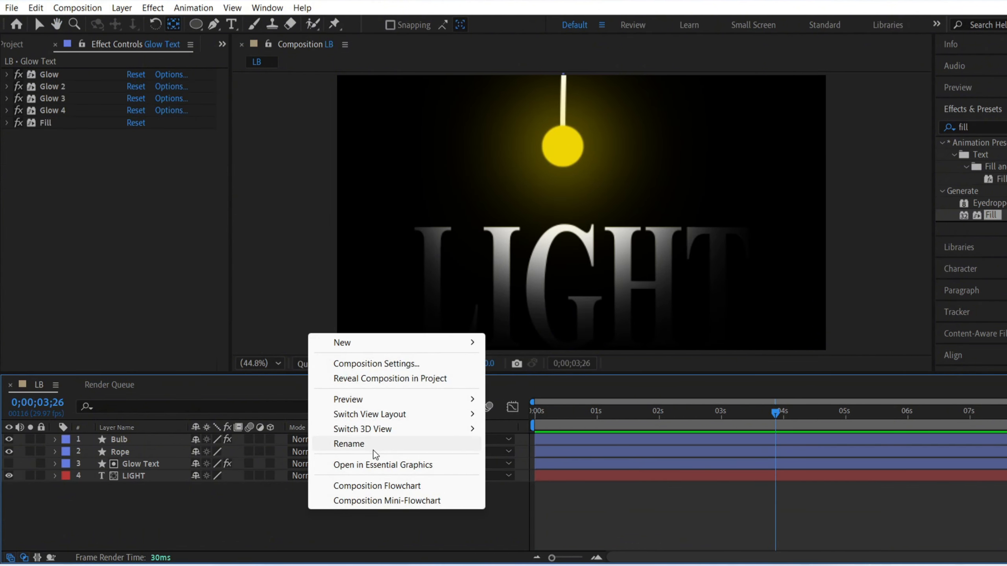
pyautogui.moveTo(363, 343)
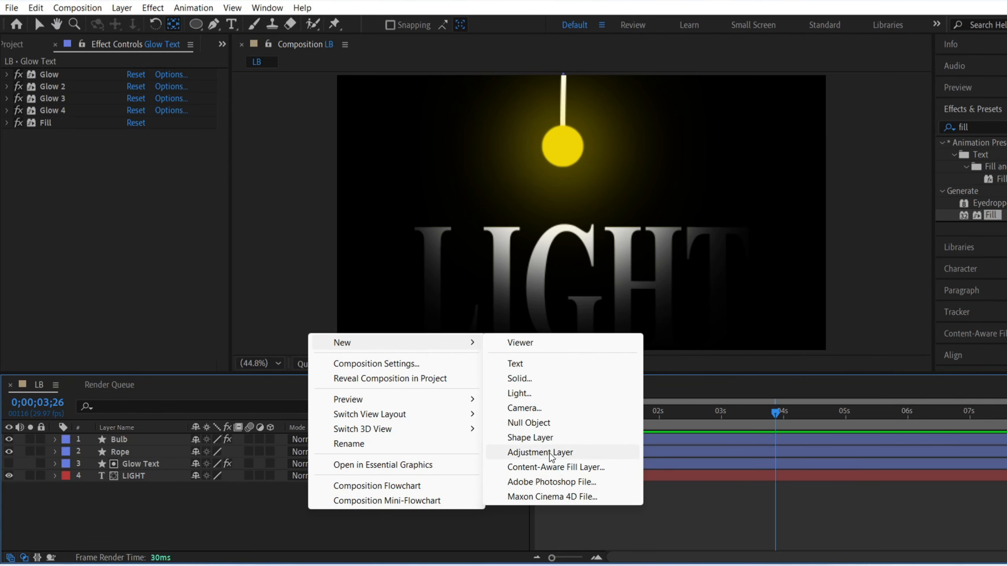
pyautogui.click(551, 457)
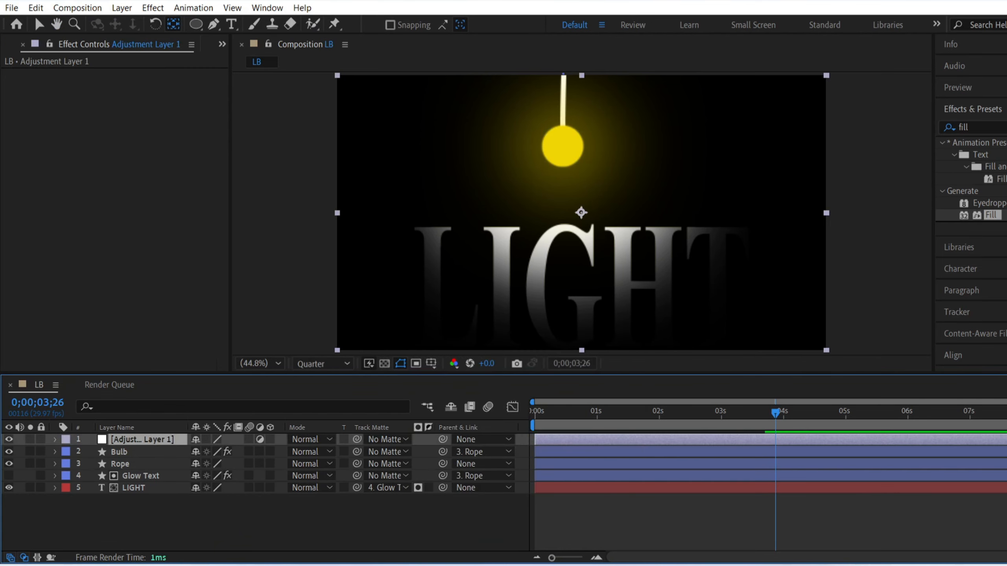
pyautogui.click(987, 127)
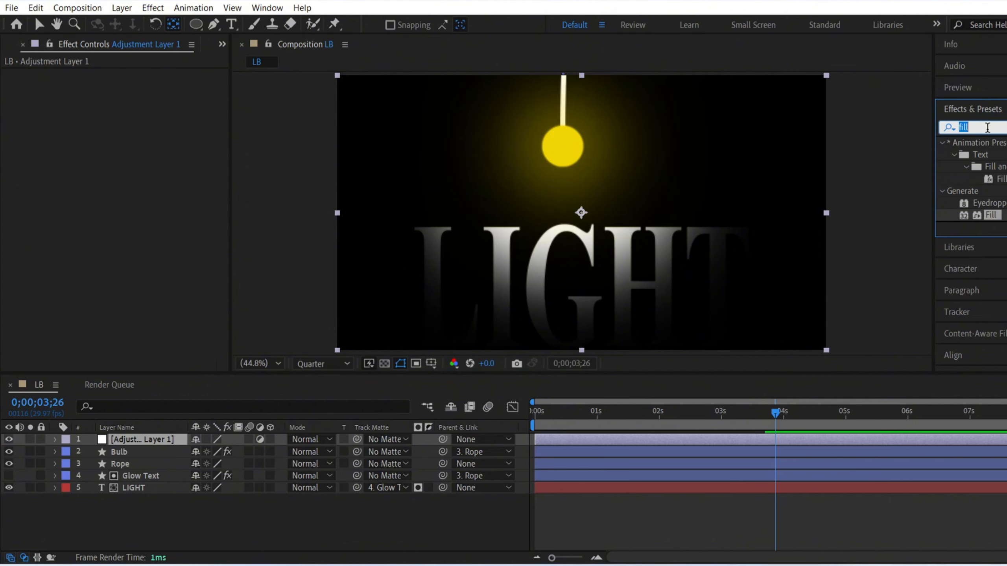
pyautogui.write('noise')
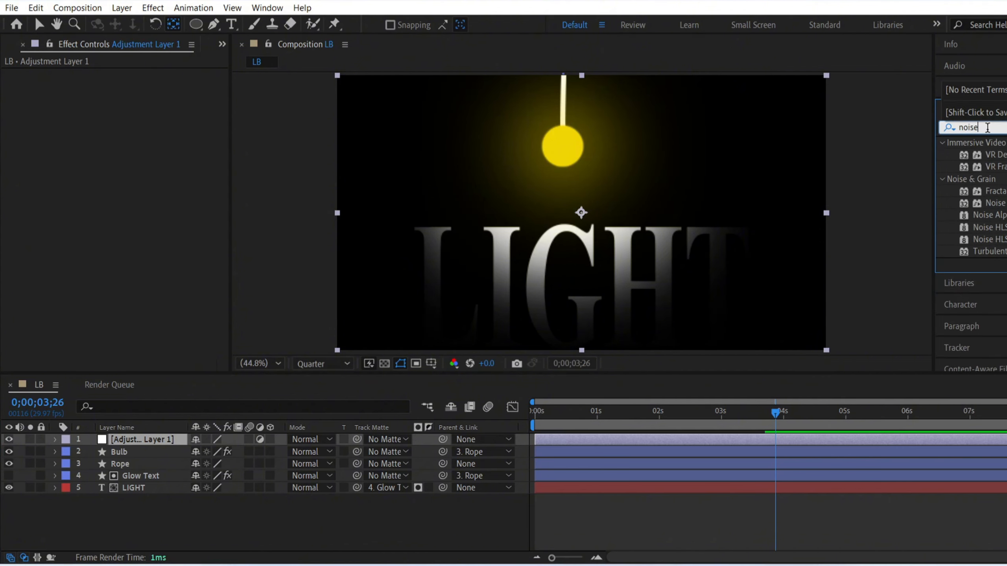
pyautogui.moveTo(993, 202); pyautogui.dragTo(163, 437)
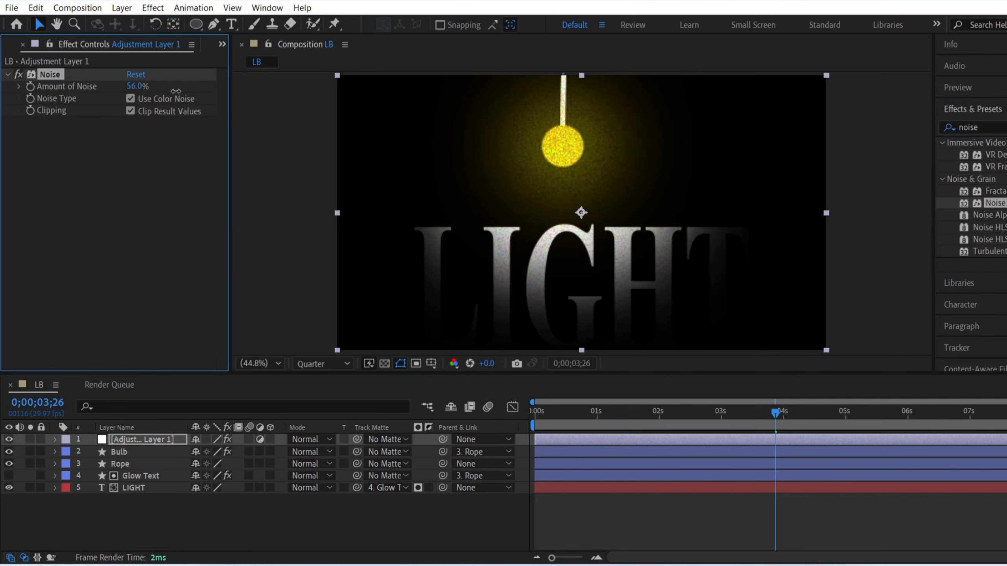
# Step: Set the adjustment layer's amount of noise to 30% and place the layer directly below the Bulb layer
pyautogui.moveTo(176, 91); pyautogui.dragTo(139, 88)
pyautogui.click(137, 87)
pyautogui.write('30')
pyautogui.press('Return')
pyautogui.moveTo(138, 434); pyautogui.dragTo(135, 455)
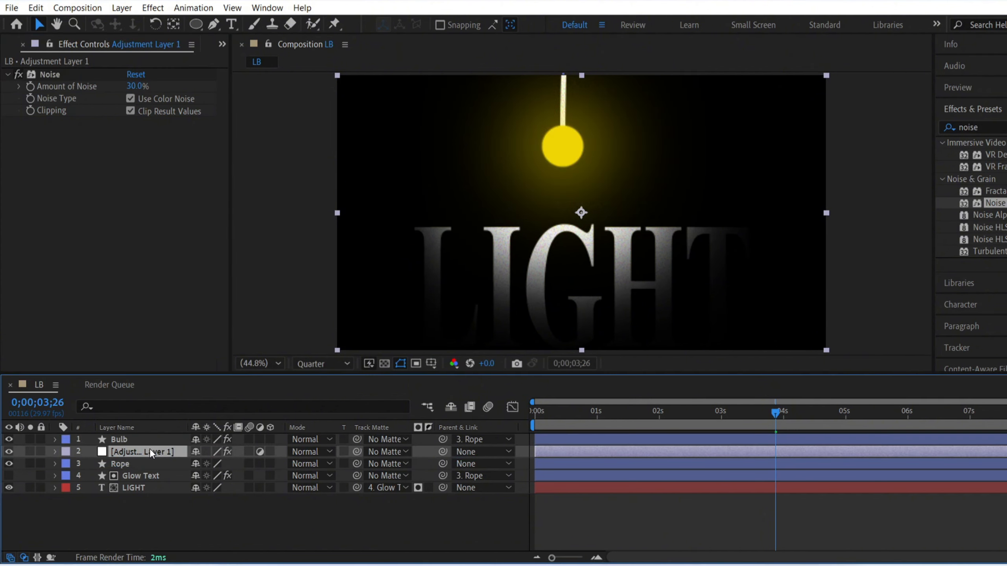
# Step: Inspect the grain on the LIGHT text at Full preview resolution and set the amount of noise to 35%
pyautogui.scroll(3, 508, 253)
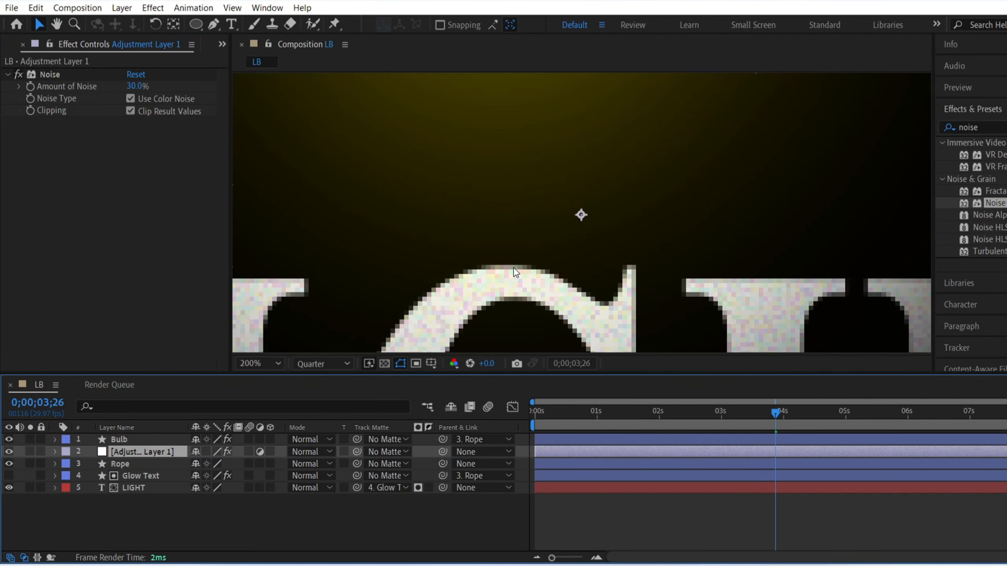
pyautogui.scroll(-1, 514, 271)
pyautogui.click(313, 362)
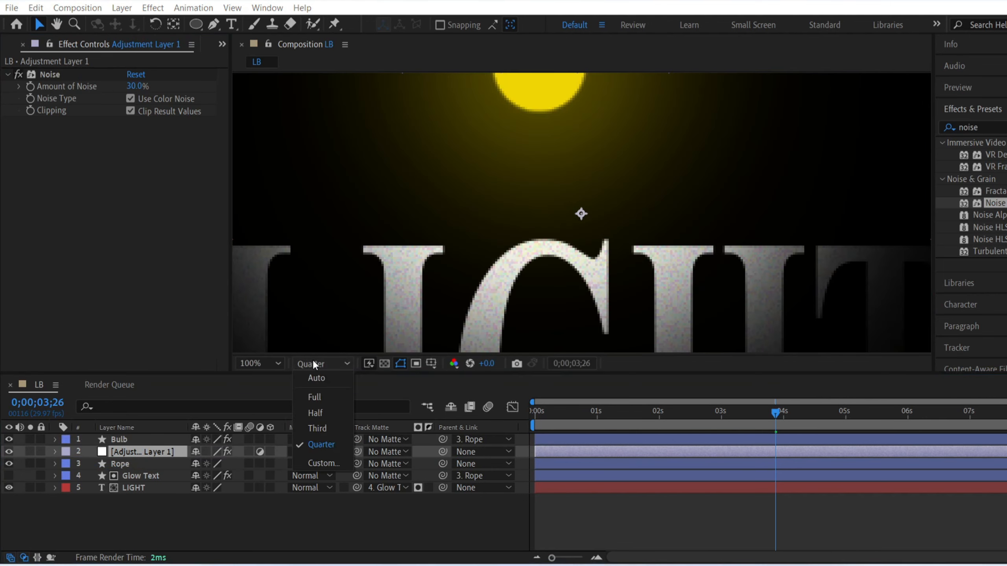
pyautogui.click(314, 395)
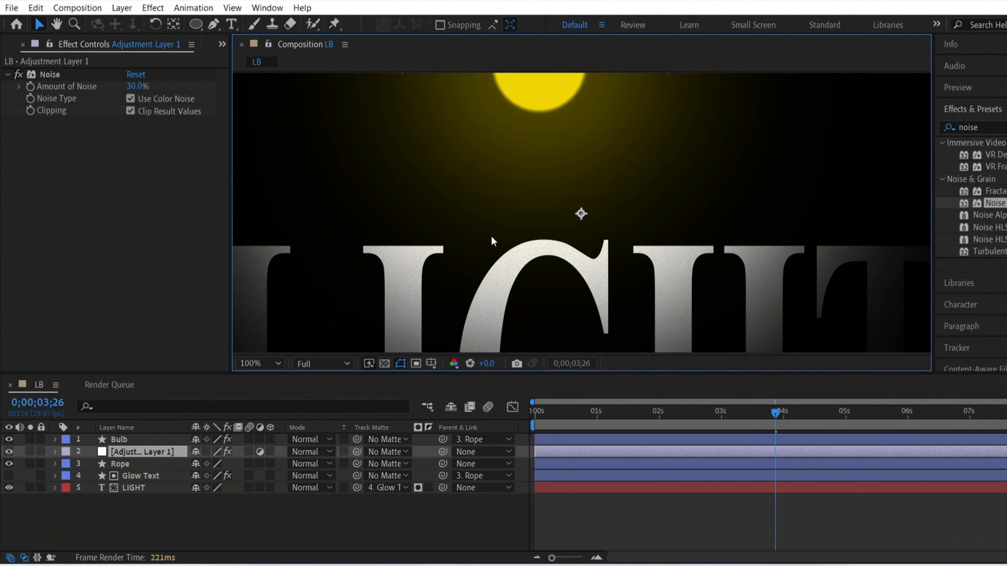
pyautogui.moveTo(489, 243); pyautogui.dragTo(555, 162)
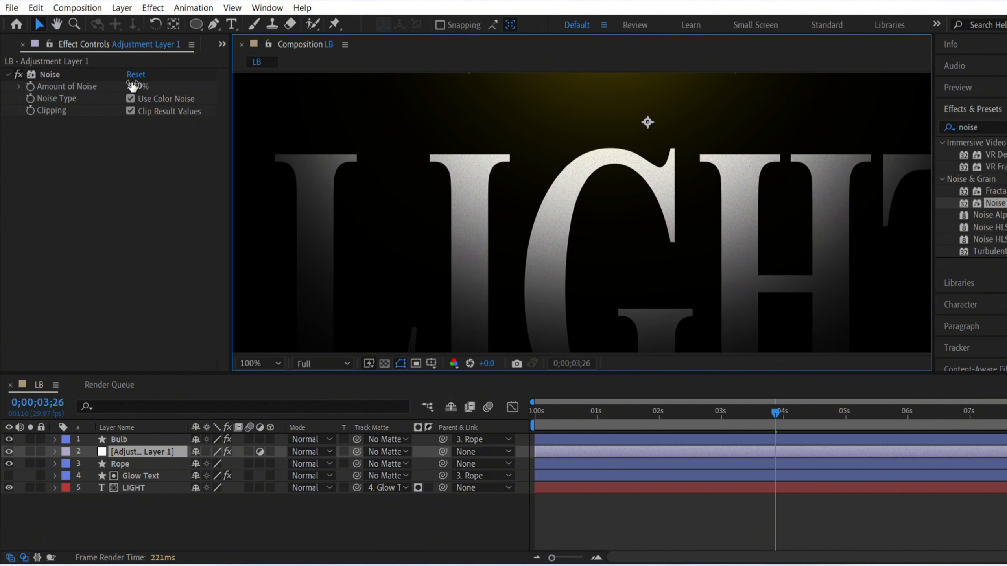
pyautogui.click(133, 85)
pyautogui.press('Return')
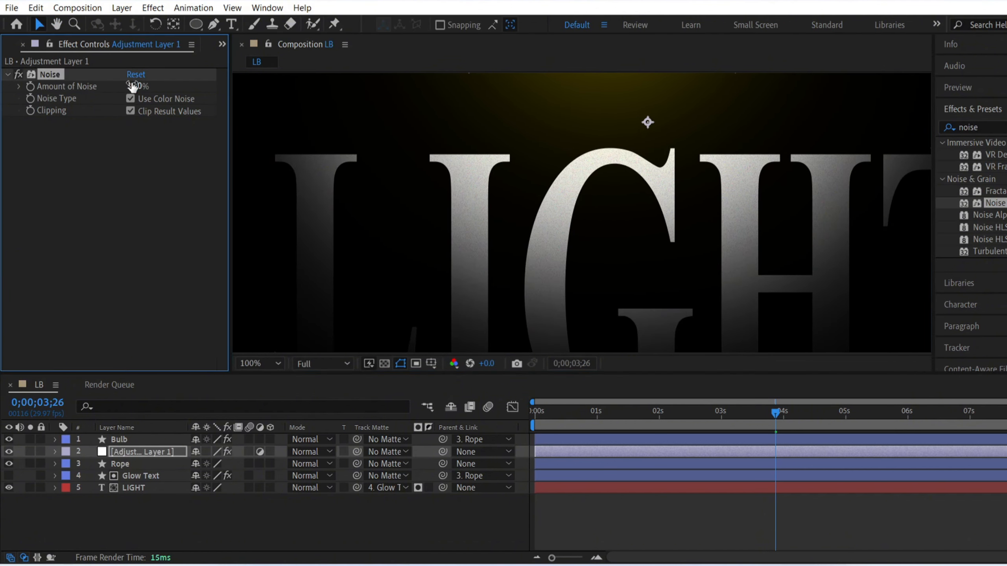
# Step: Set the composition preview to Quarter resolution with Fit up to 100% magnification and deselect the adjustment layer
pyautogui.click(320, 362)
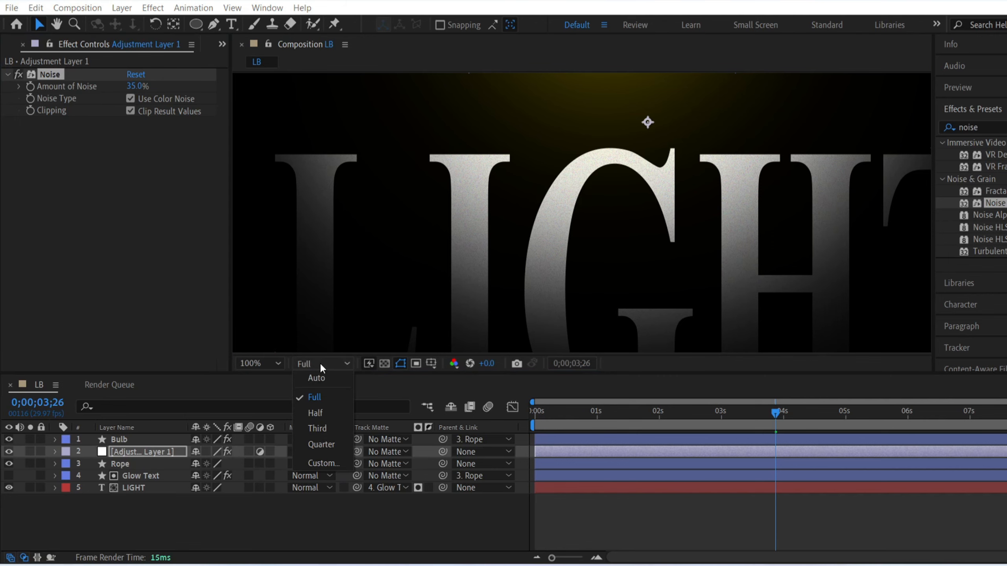
pyautogui.click(316, 433)
pyautogui.click(252, 363)
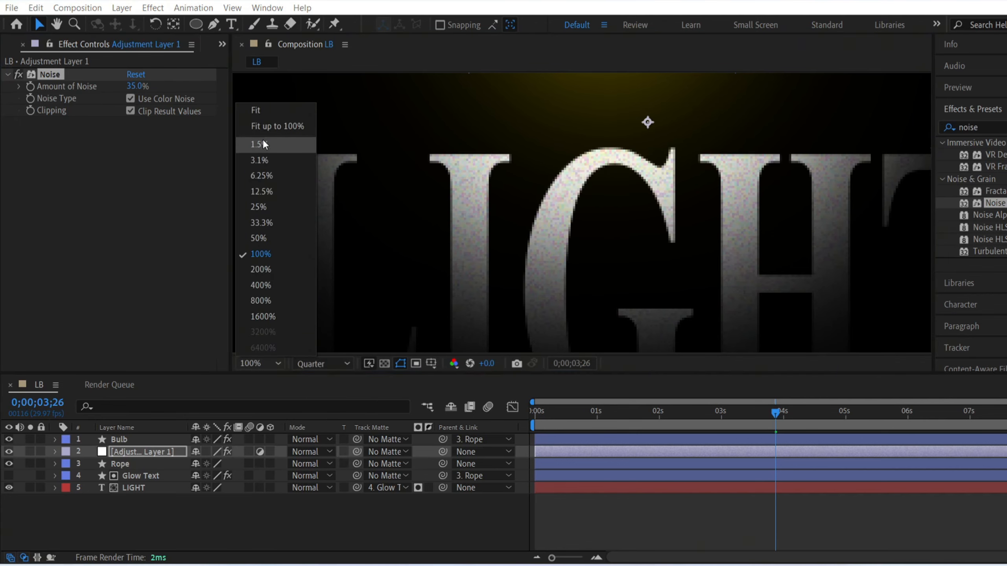
pyautogui.click(264, 126)
pyautogui.click(392, 521)
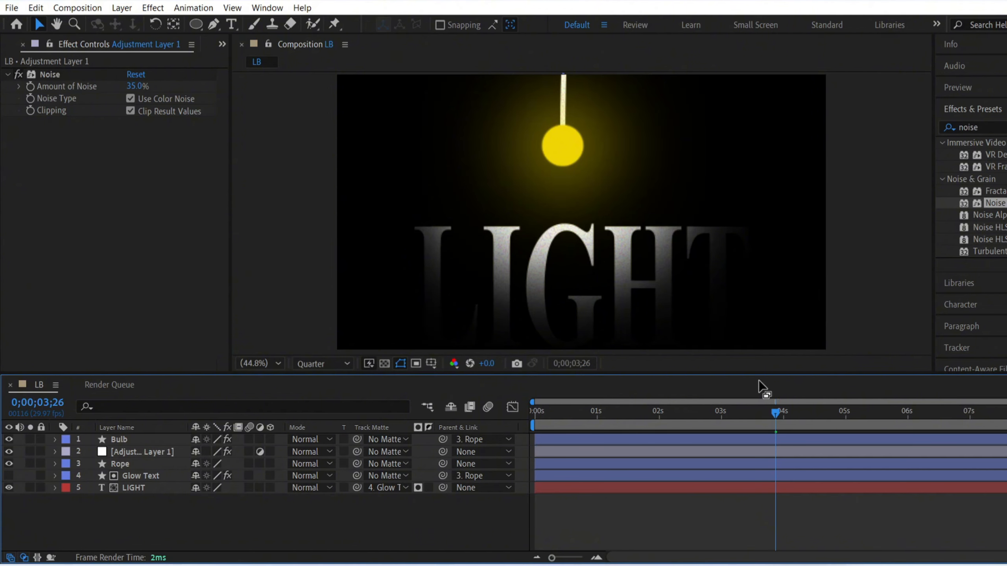
# Step: Preview the swinging bulb animation with the noise effect from the start of the composition
pyautogui.moveTo(777, 413); pyautogui.dragTo(525, 455)
pyautogui.press('space')
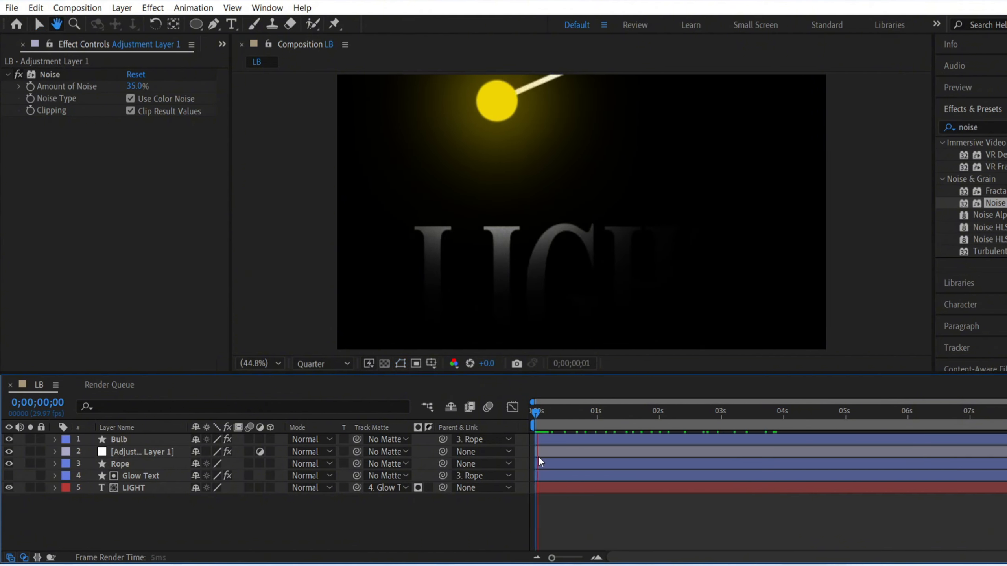